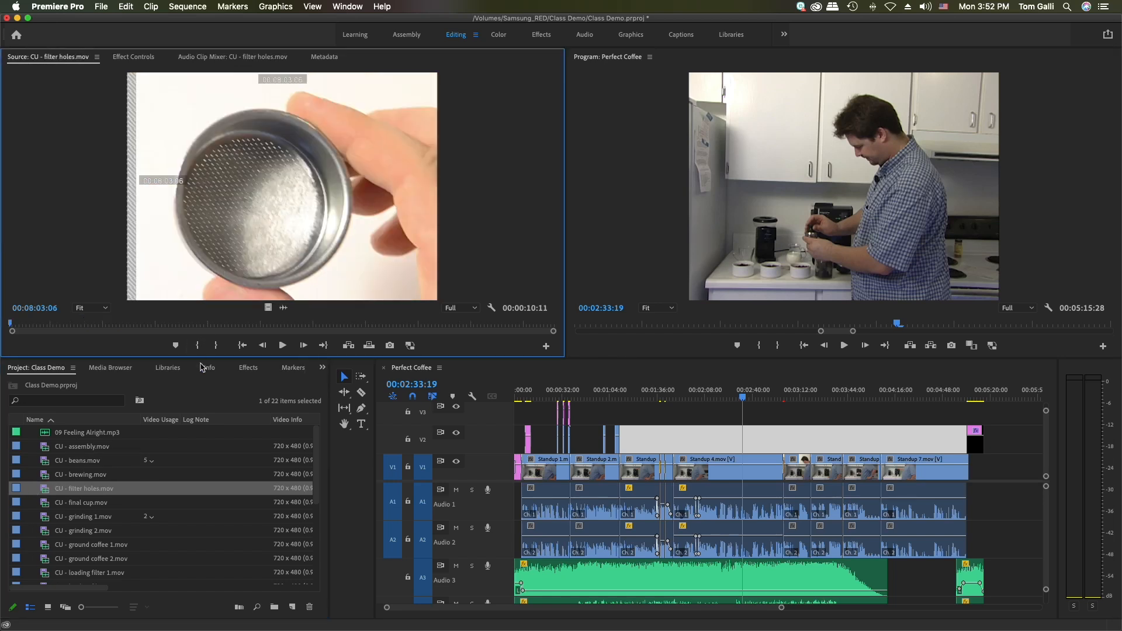
Step: Show the effect controls of the Standup 4.mov clip on V1 and put the playhead at 00:02:25:24
left_click(708, 432)
key("Delete")
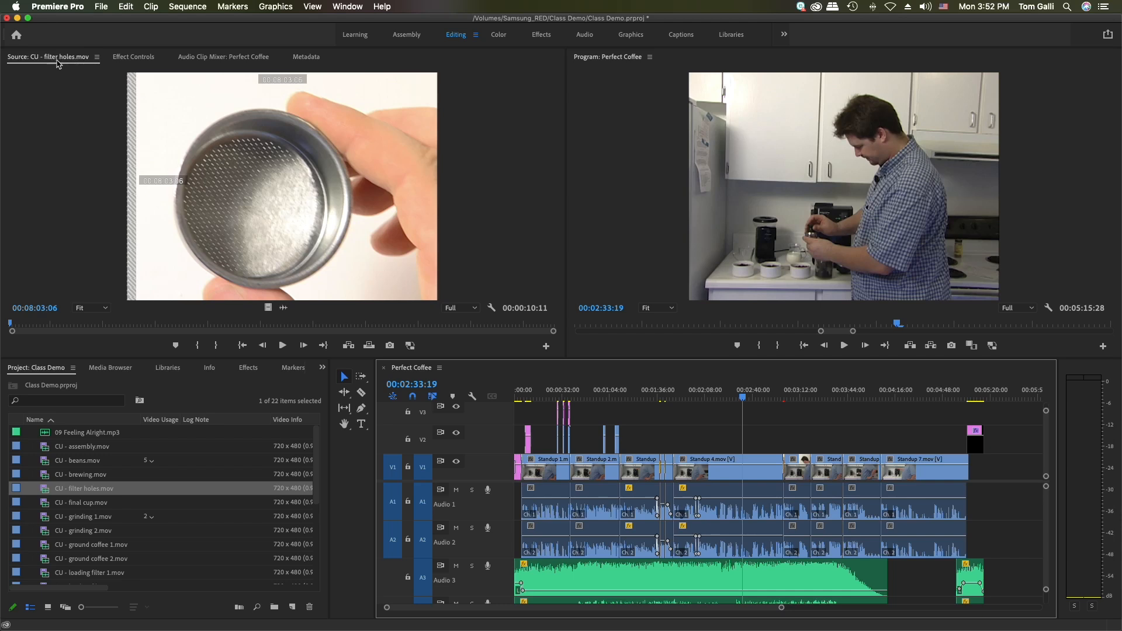
left_click(128, 61)
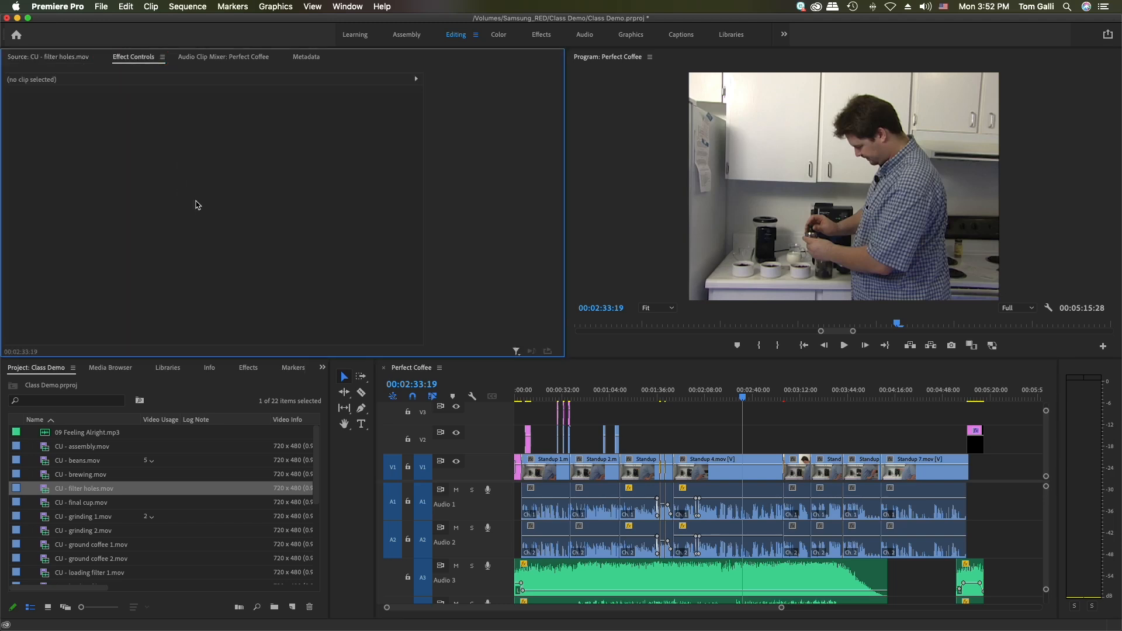
left_click(734, 401)
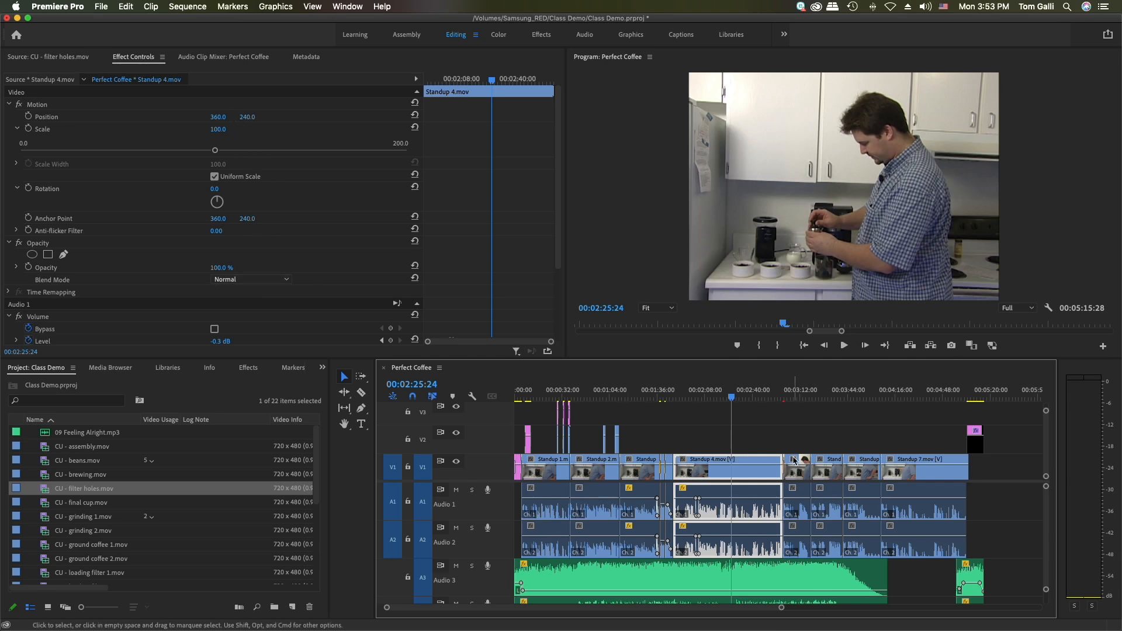
left_click(758, 436)
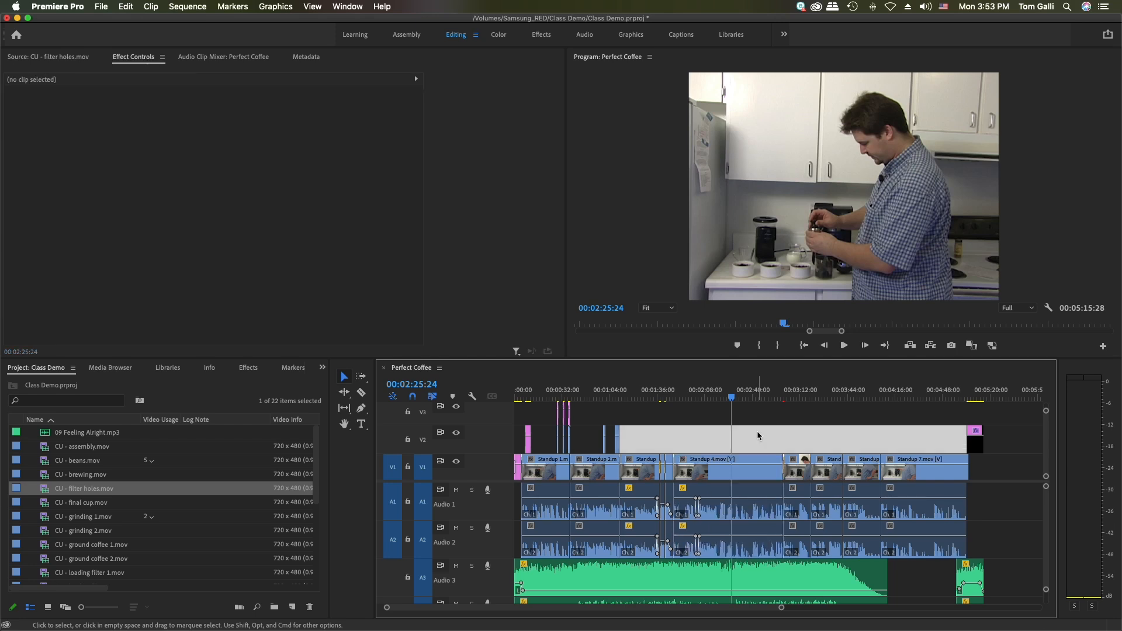
left_click(758, 432)
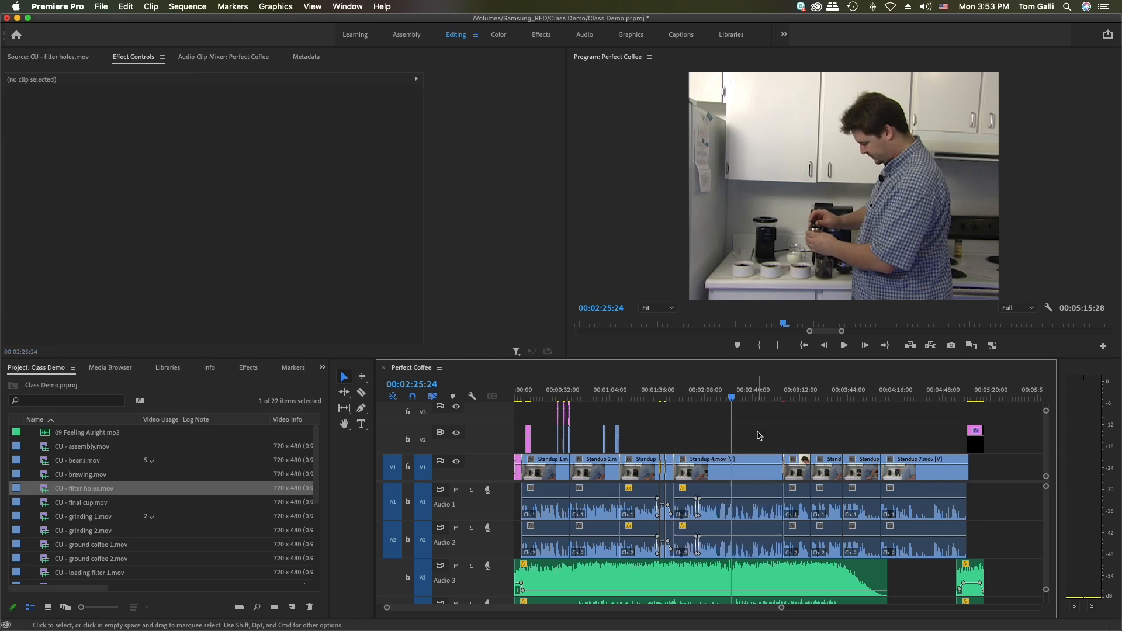
left_click(740, 475)
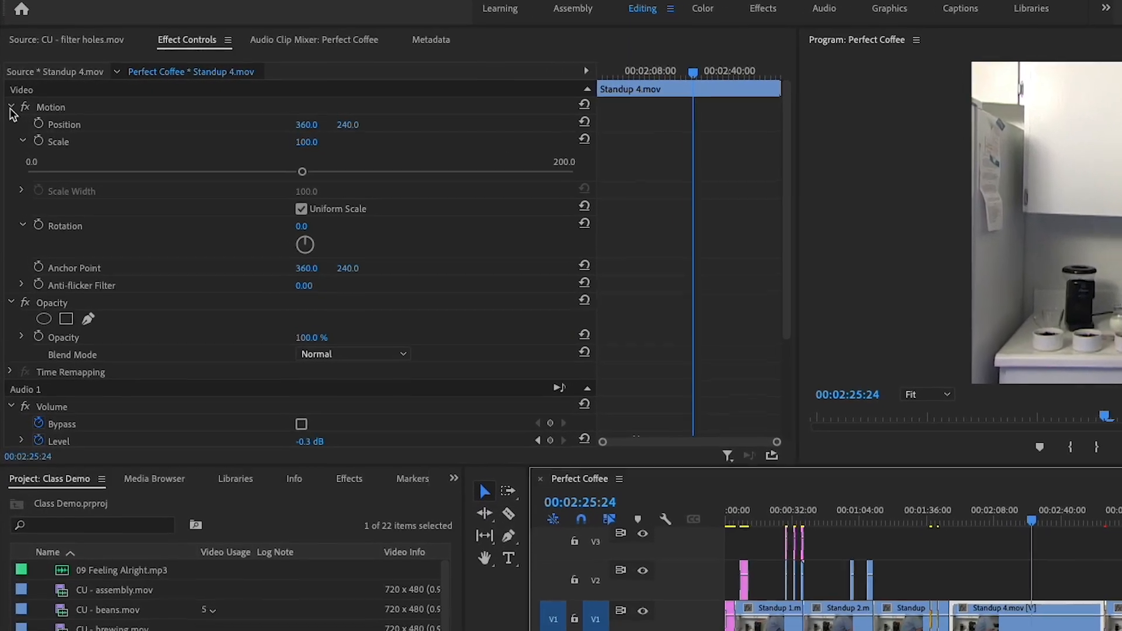
Step: Collapse the clip's Motion and Opacity settings and the Volume settings of both audio channels
left_click(11, 108)
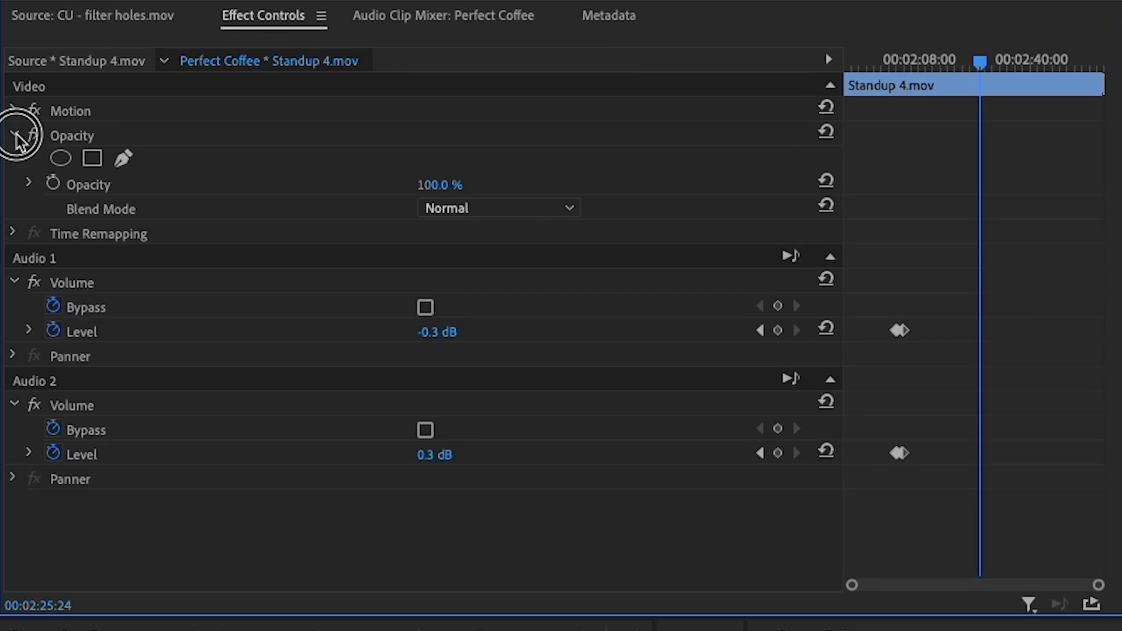
left_click(16, 137)
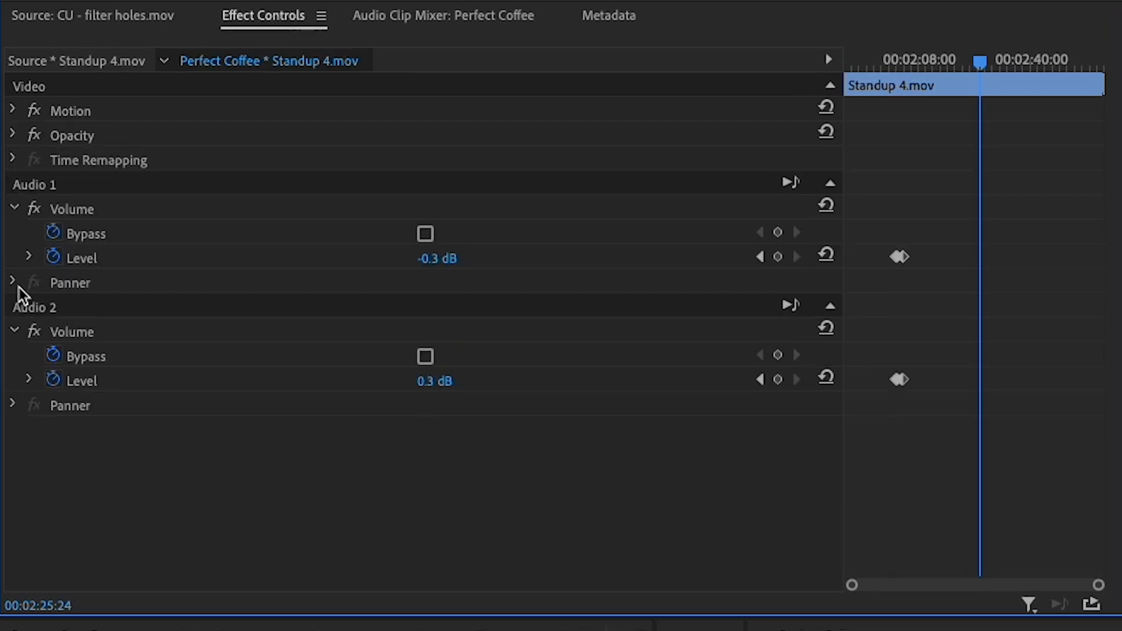
left_click(14, 333)
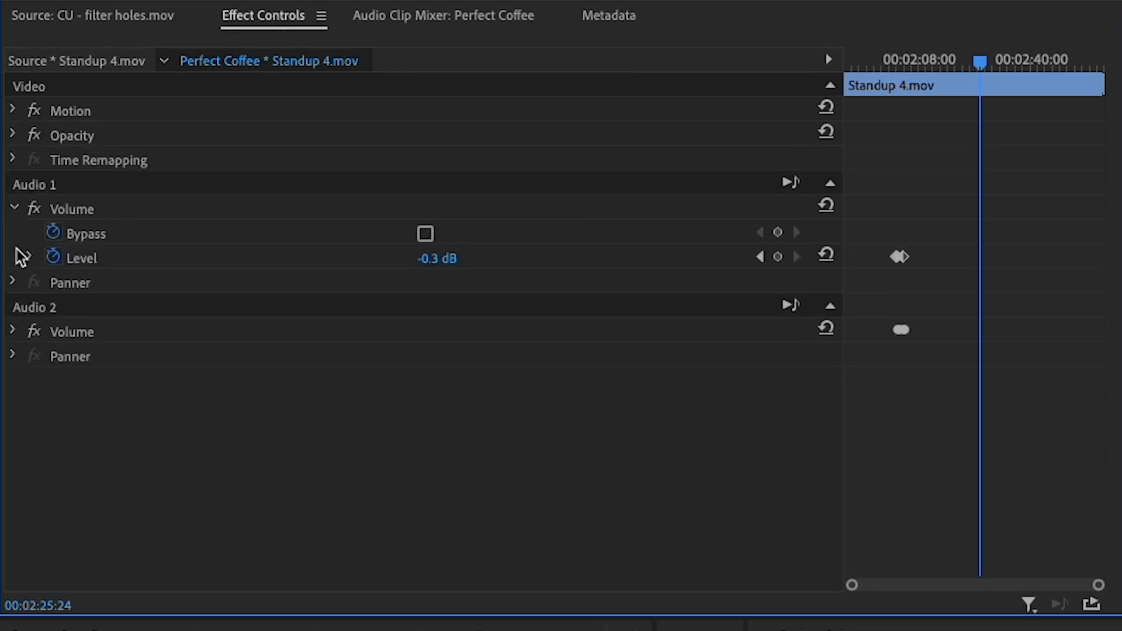
left_click(14, 209)
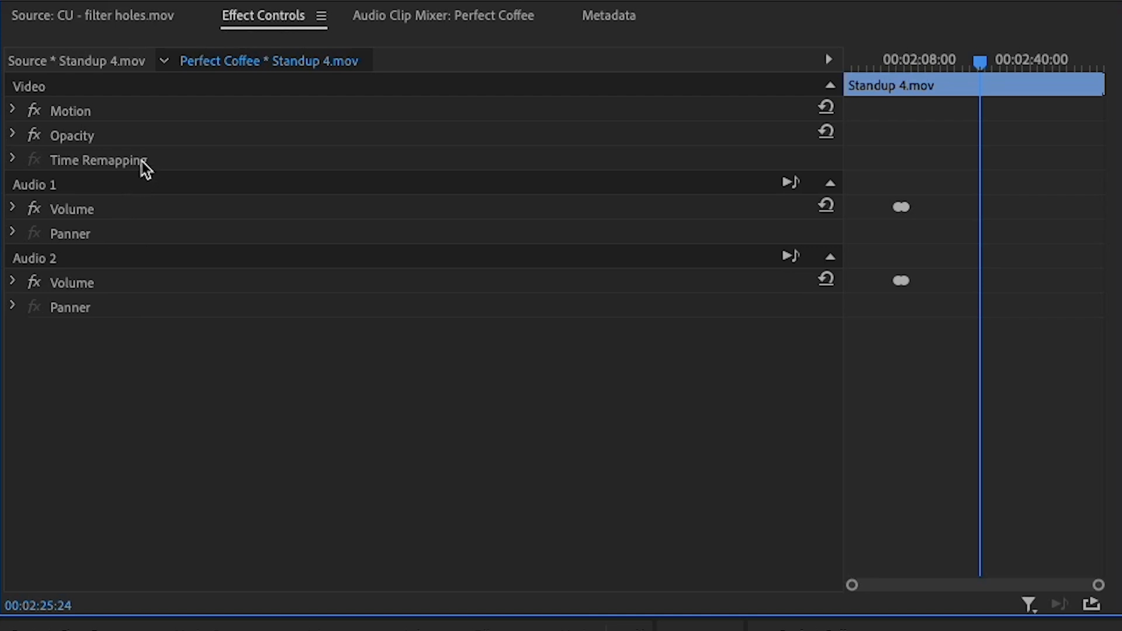
Step: Expand the Motion settings, collapse the Scale slider, and set the clip's Scale to 50
left_click(13, 110)
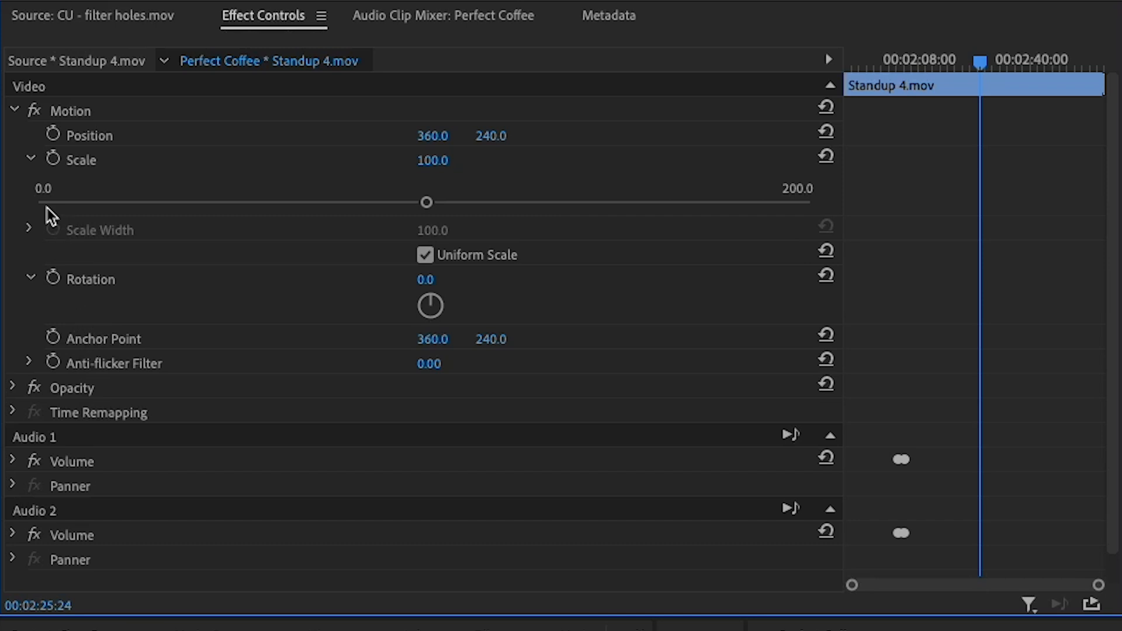
left_click(31, 159)
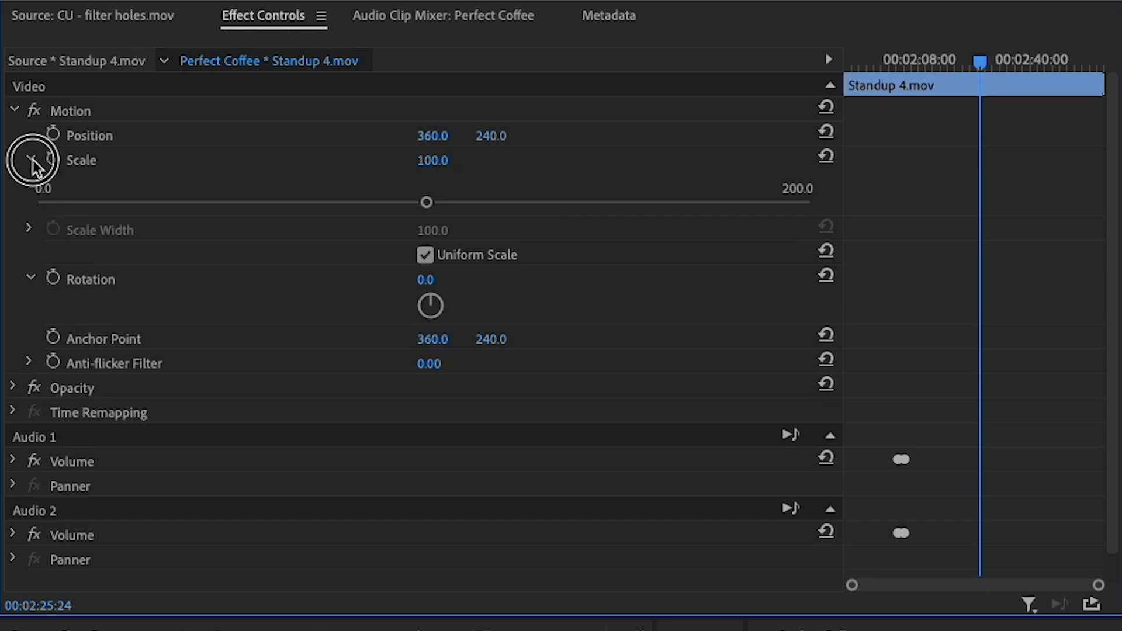
left_click(79, 161)
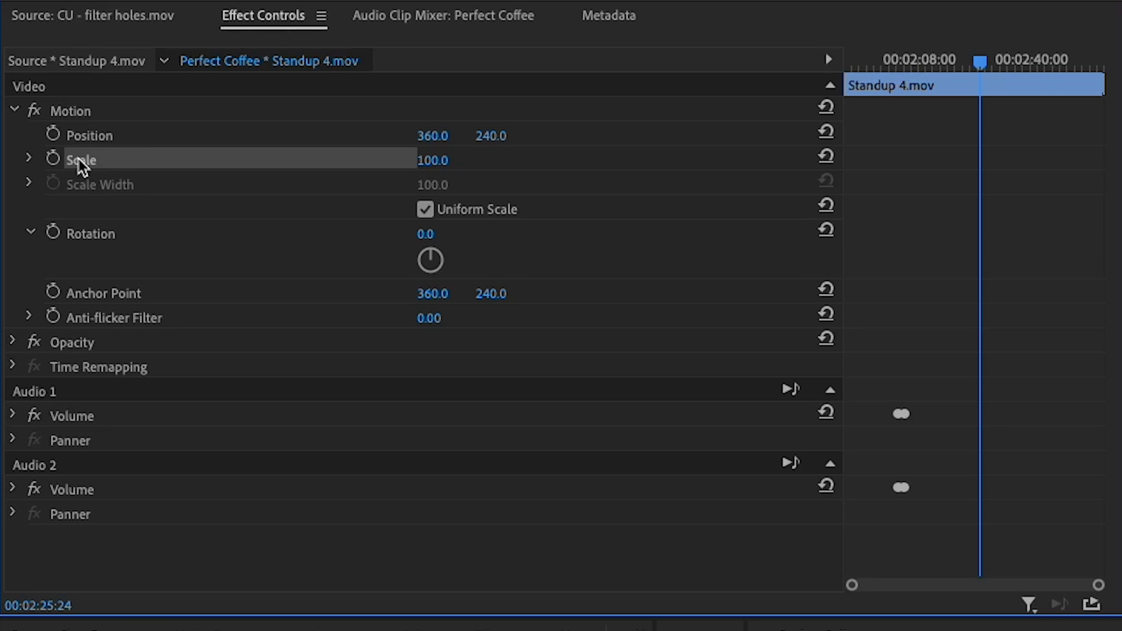
left_click(446, 162)
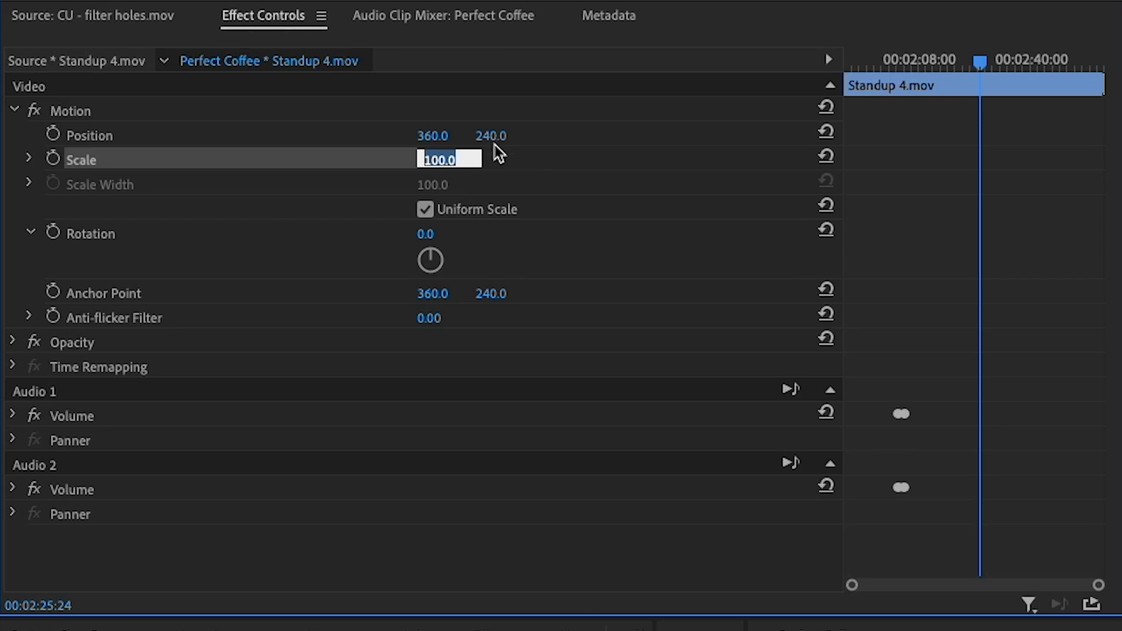
left_click(505, 166)
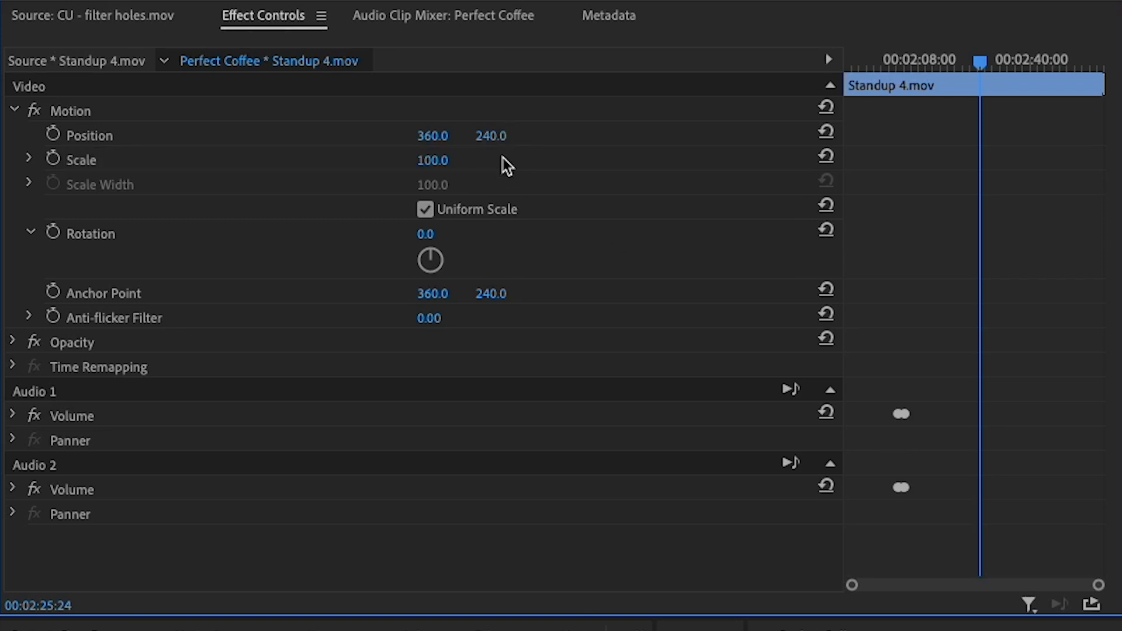
left_click(431, 162)
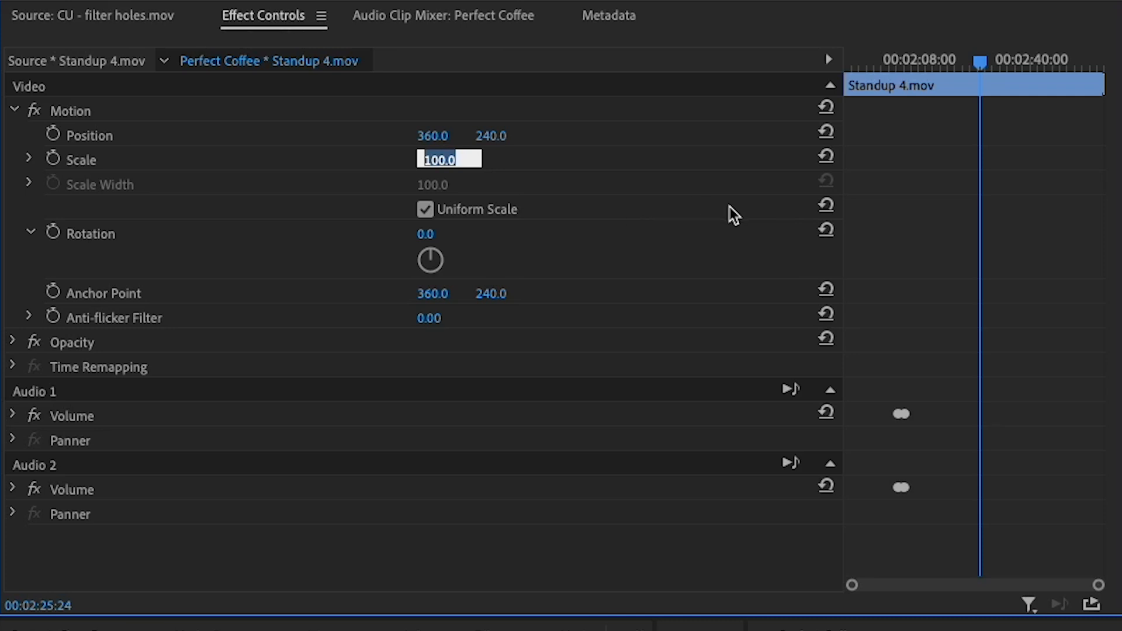
type("50")
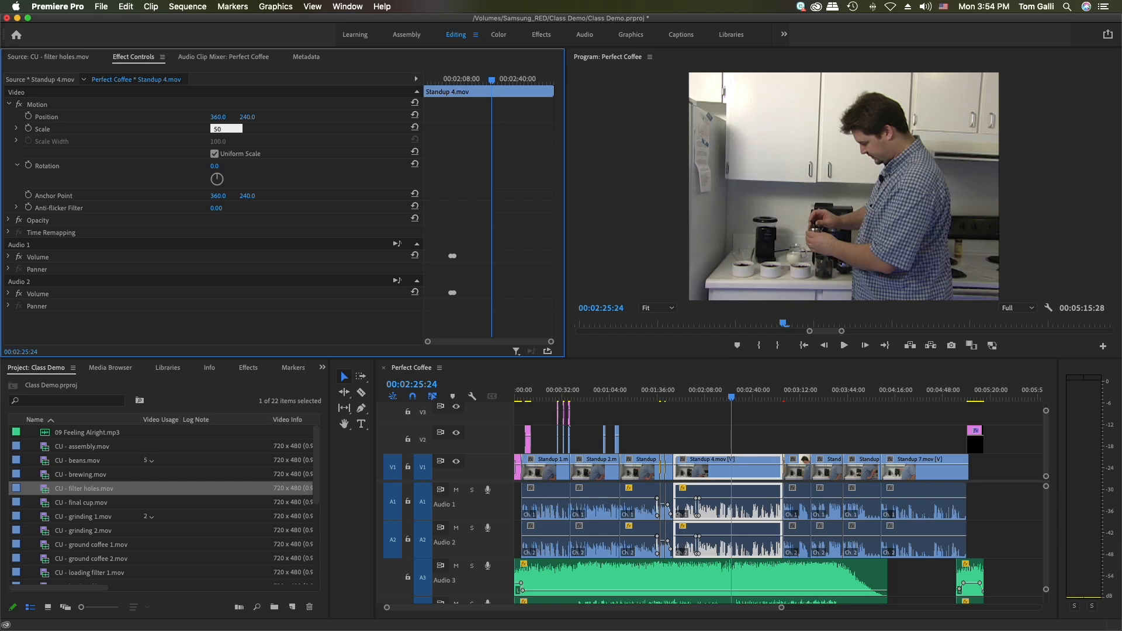
key("Return")
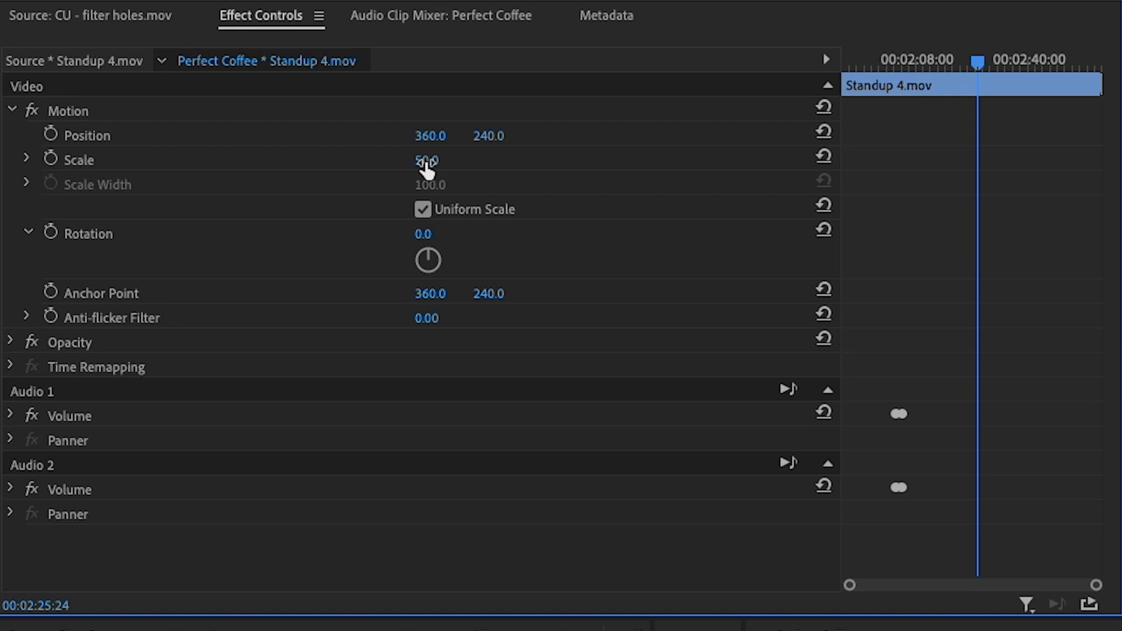
Step: Reduce the clip's Scale to 20, and raise it to about 27.8 with the Scale slider
mouse_move(427, 160)
left_mouse_down()
mouse_move(408, 160)
mouse_move(448, 160)
mouse_move(412, 160)
left_mouse_up()
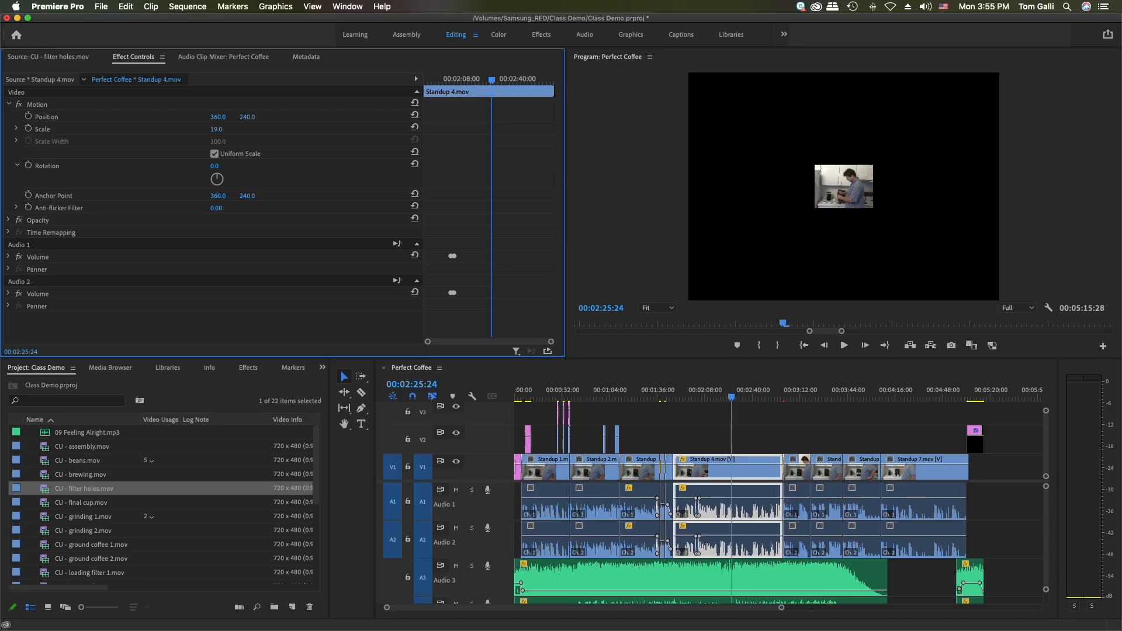
mouse_move(216, 129)
left_mouse_down()
mouse_move(238, 129)
mouse_move(216, 129)
left_mouse_up()
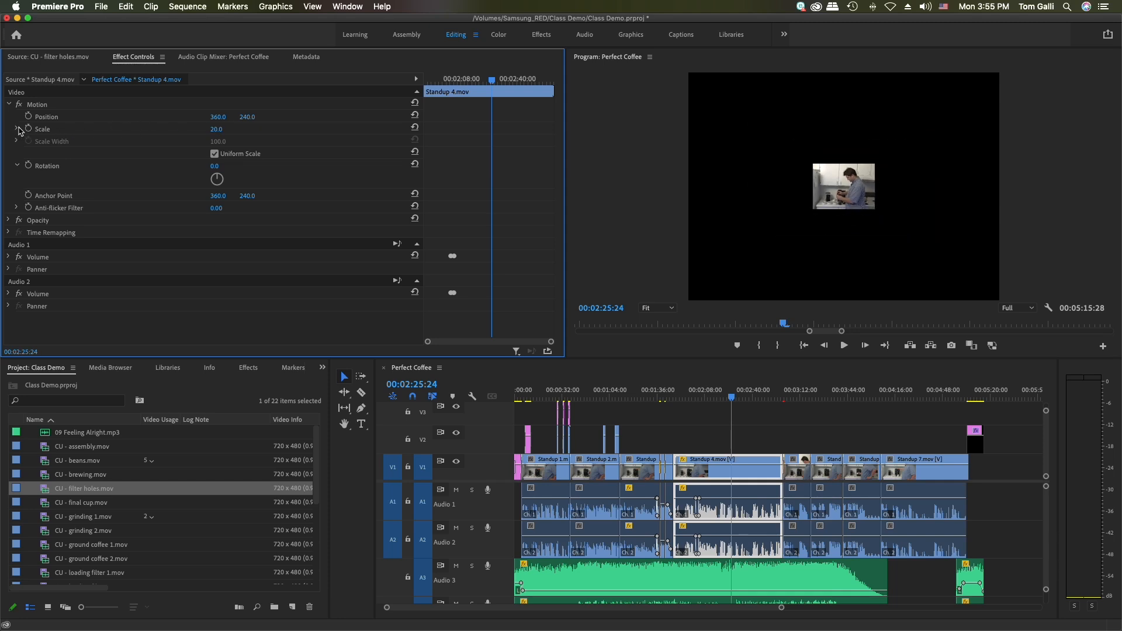
left_click(17, 128)
mouse_move(60, 151)
left_mouse_down()
mouse_move(389, 140)
mouse_move(183, 160)
mouse_move(63, 152)
mouse_move(282, 150)
mouse_move(74, 157)
left_mouse_up()
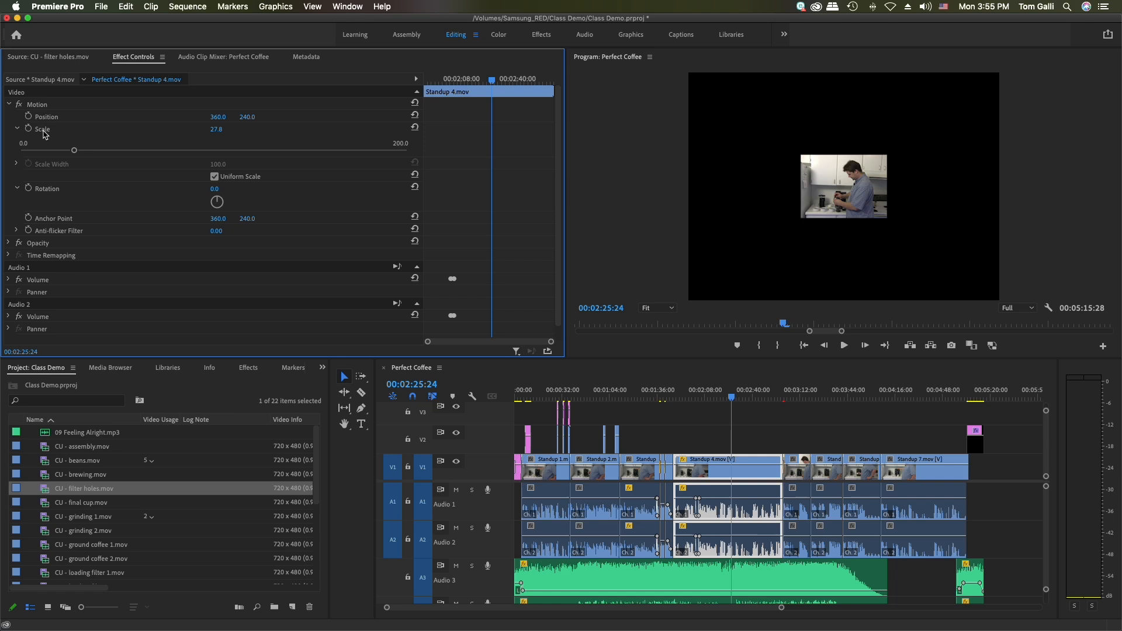
Step: Enlarge the clip's frame by its corner handle in the Program Monitor to a Scale of about 56.5
left_click(44, 131)
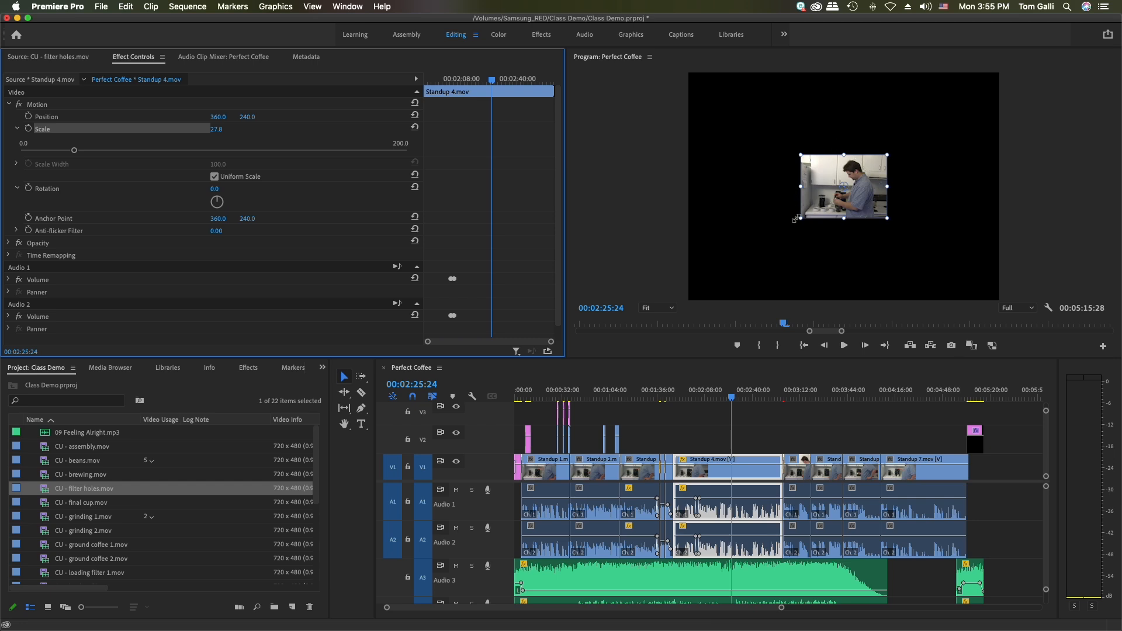
left_click_drag(799, 222, 757, 251)
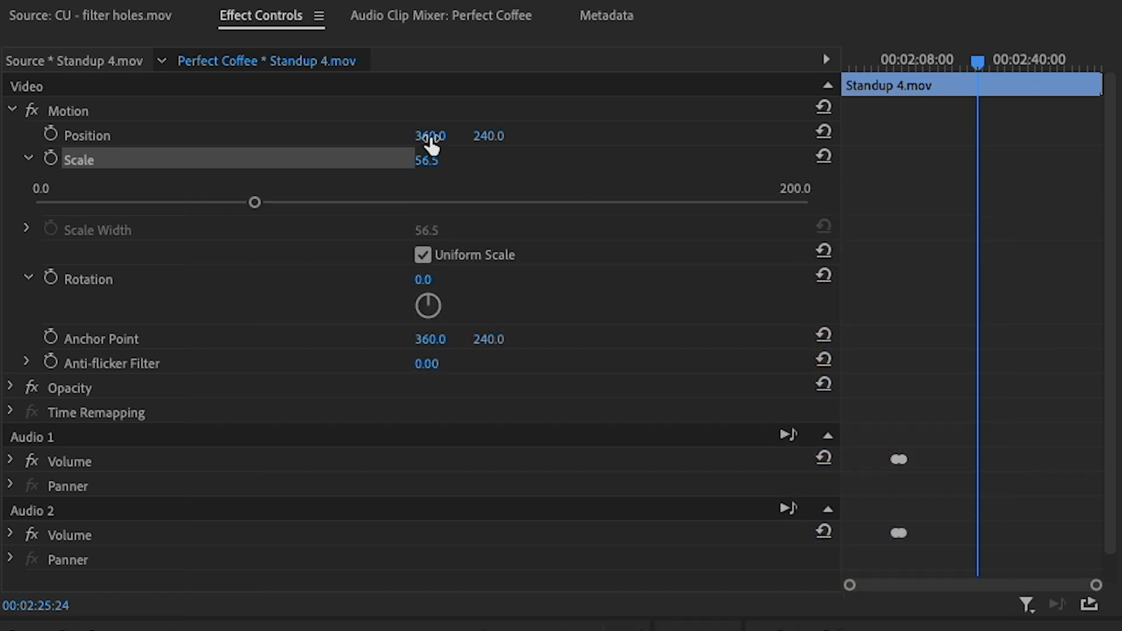
Step: Try shifting the clip's Position horizontally and vertically, and restore it to 360, 240
left_click_drag(430, 136, 398, 135)
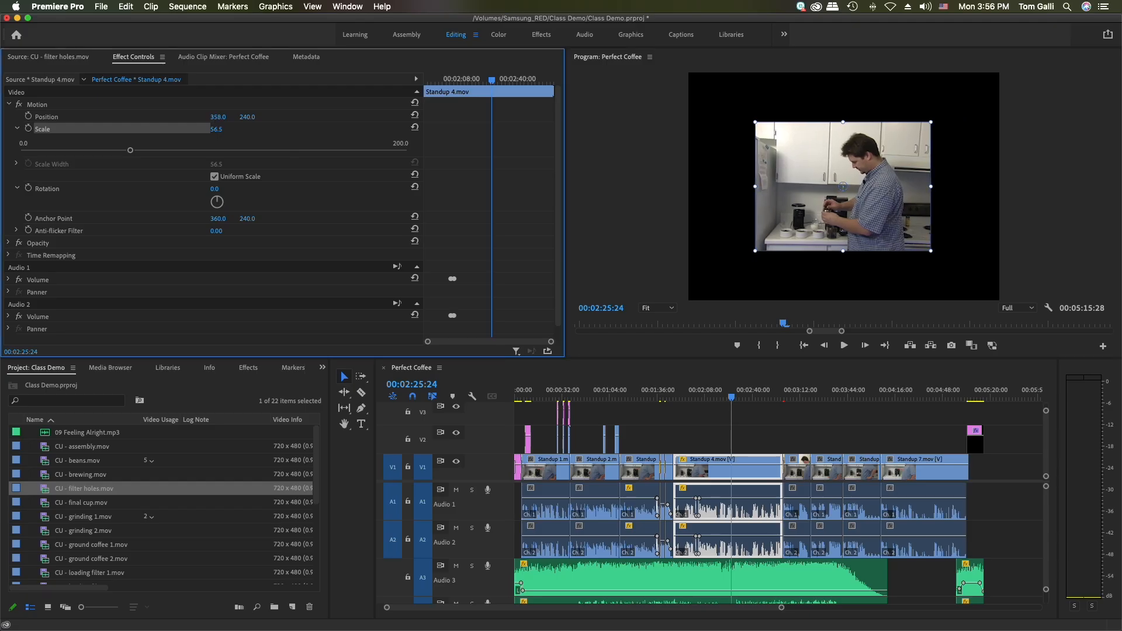
left_click_drag(218, 117, 262, 117)
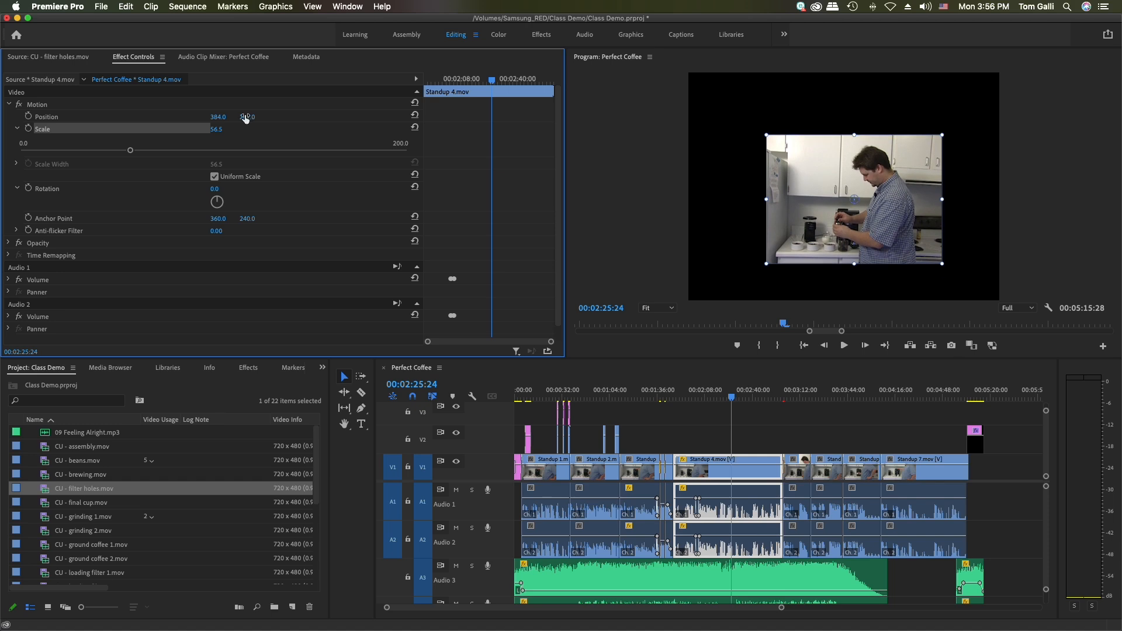
left_click(215, 117)
type("360")
left_click(251, 116)
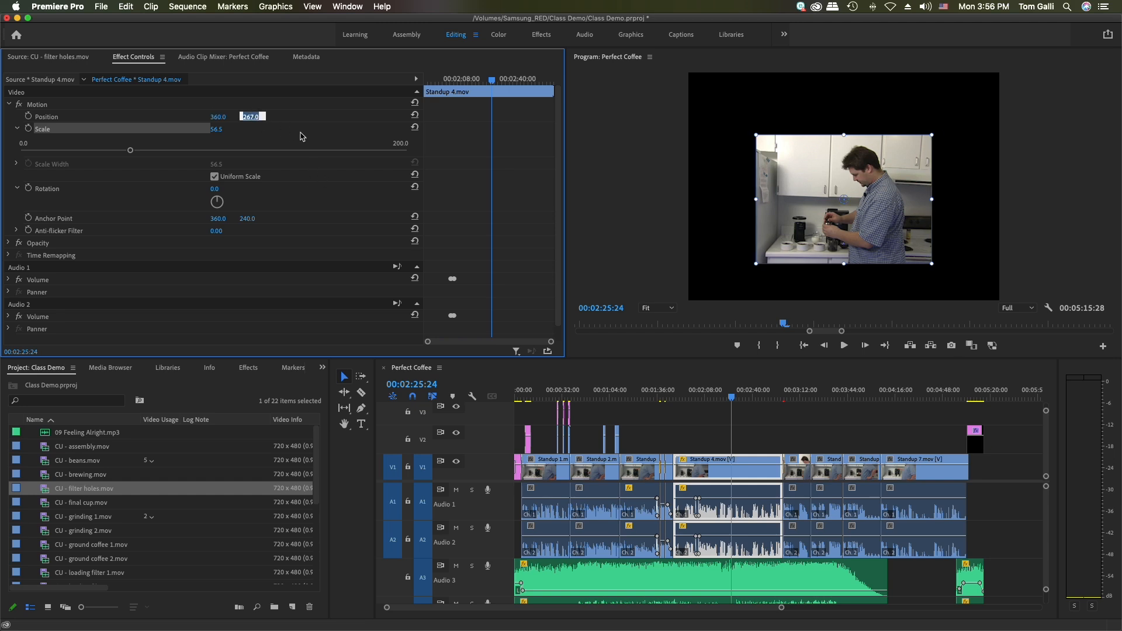
type("240")
left_click(347, 124)
Step: Move the clip's frame upward directly in the Program Monitor to a Position of about 360, 210.5
left_click(124, 118)
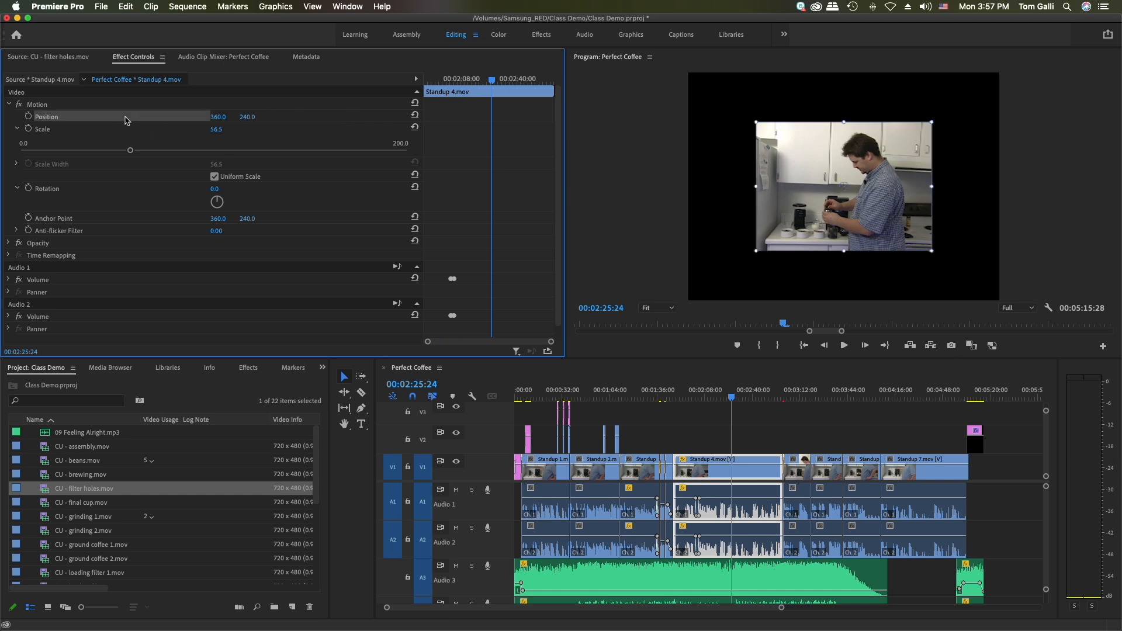
left_click_drag(829, 149, 826, 123)
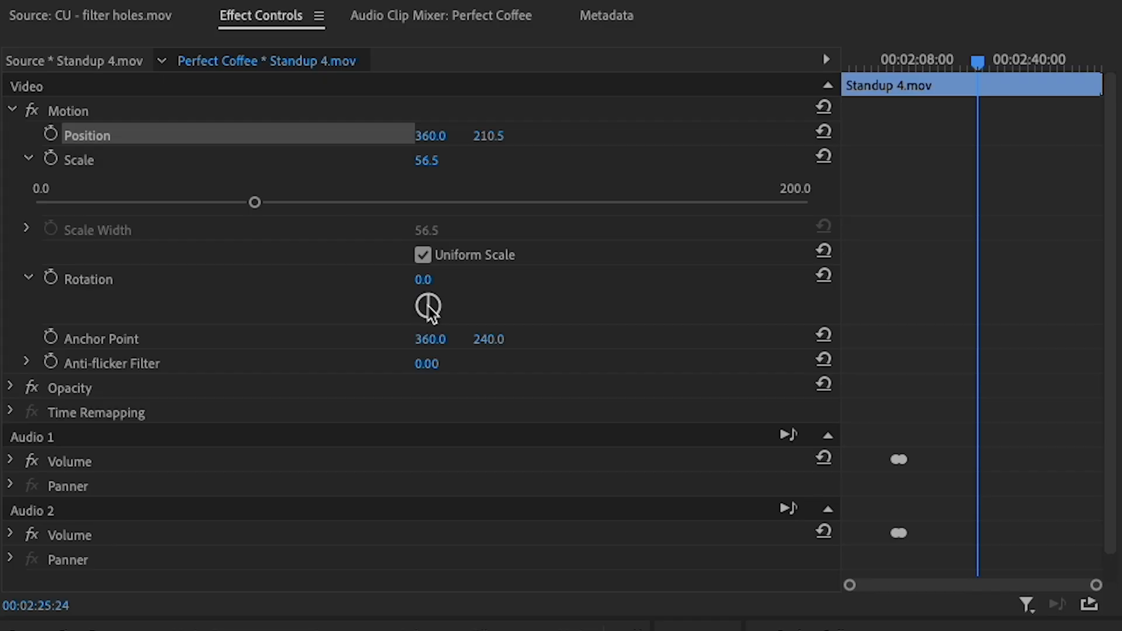
Step: Show the Rotation dial, tilt the clip counter-clockwise, and set its Rotation to 45°
left_click(28, 278)
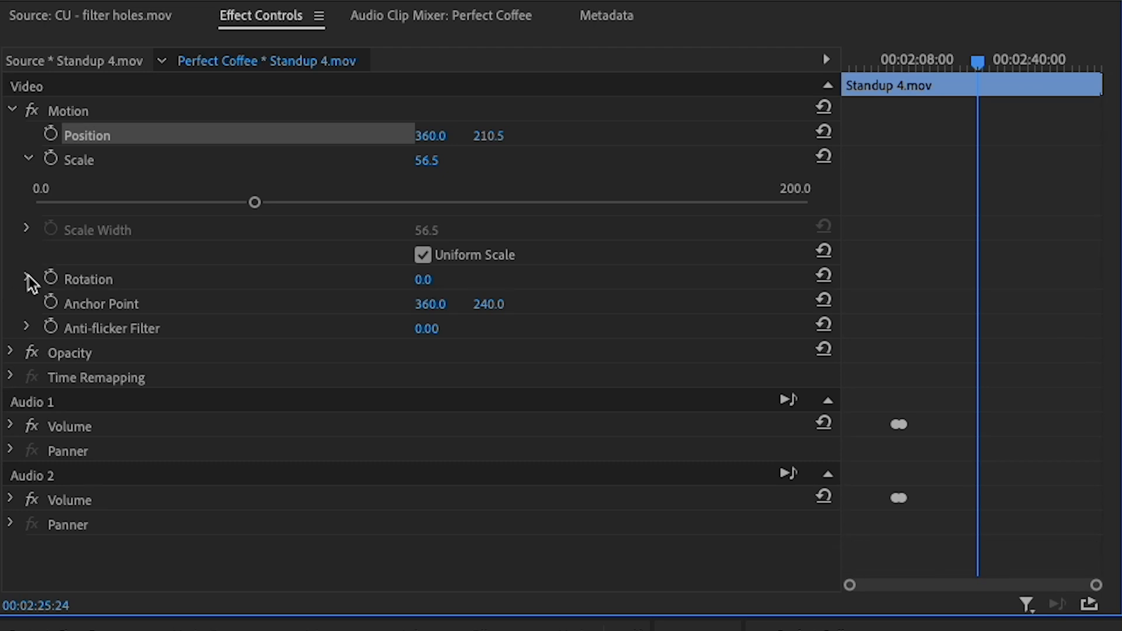
left_click(28, 279)
left_click(28, 279)
left_click(28, 279)
left_click(28, 278)
left_click(28, 278)
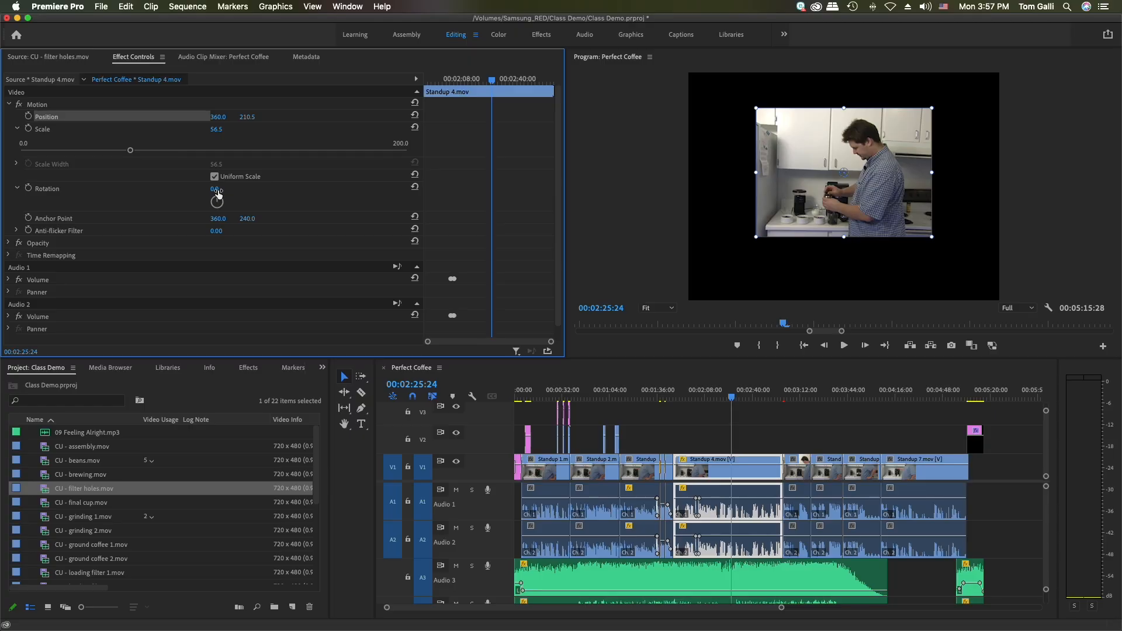
left_click_drag(215, 189, 200, 189)
left_click(223, 187)
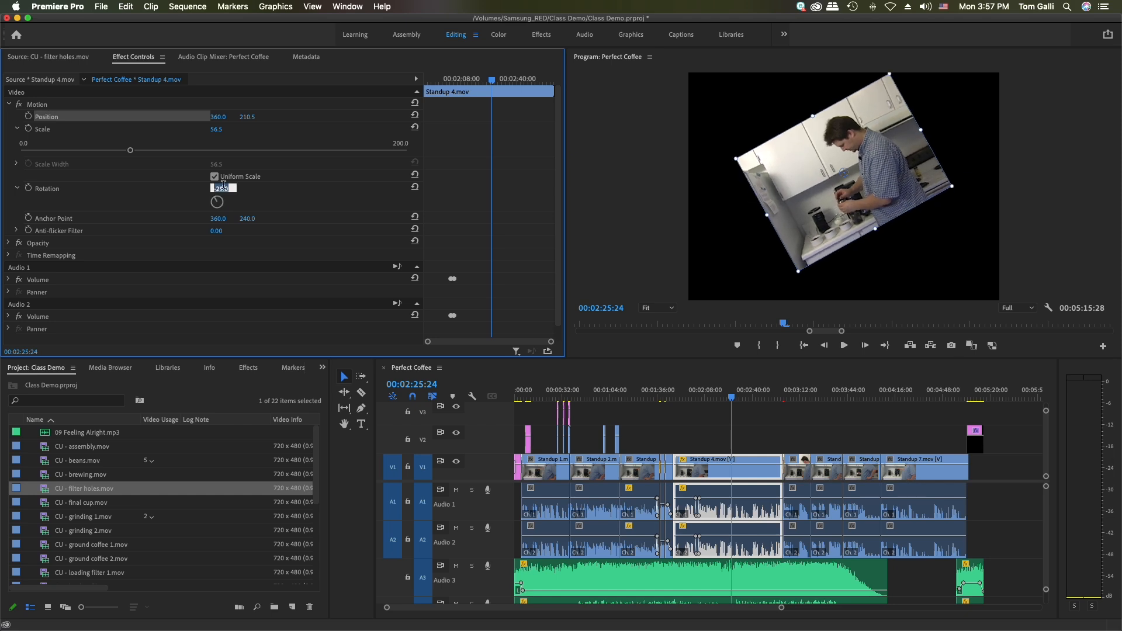
type("45")
key("Return")
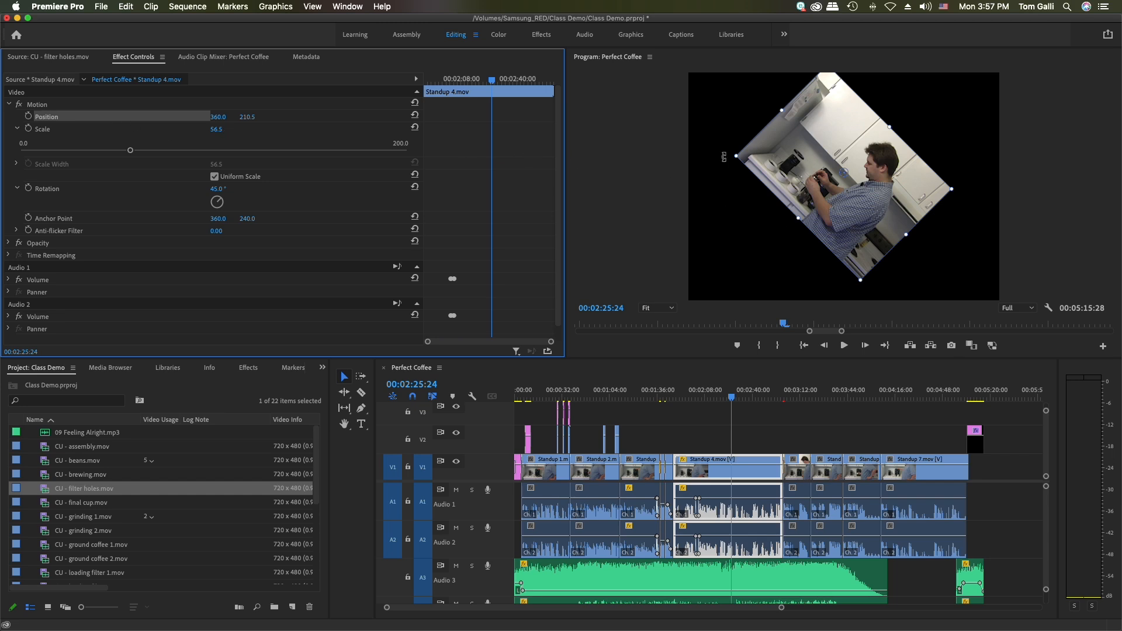
Step: Transform the clip freehand in the Program Monitor: shrink it to about 44.5 scale, move it to about 288, 138, and tilt it slightly counter-clockwise
left_click_drag(738, 156, 761, 164)
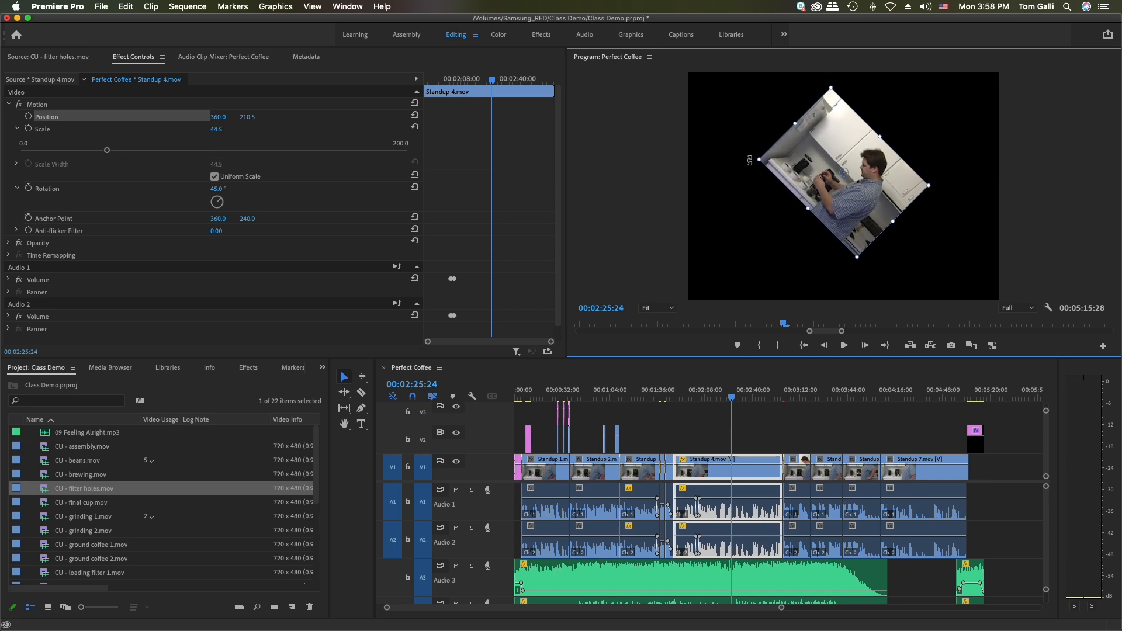
left_click_drag(750, 161, 816, 229)
left_click_drag(821, 177, 788, 145)
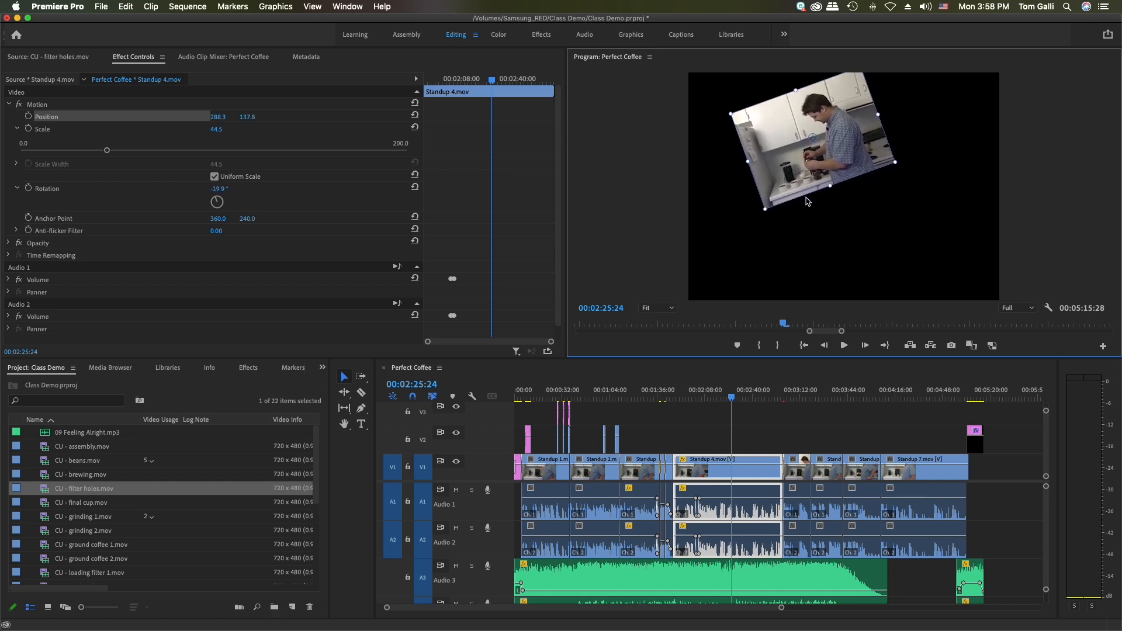
left_click_drag(907, 164, 871, 196)
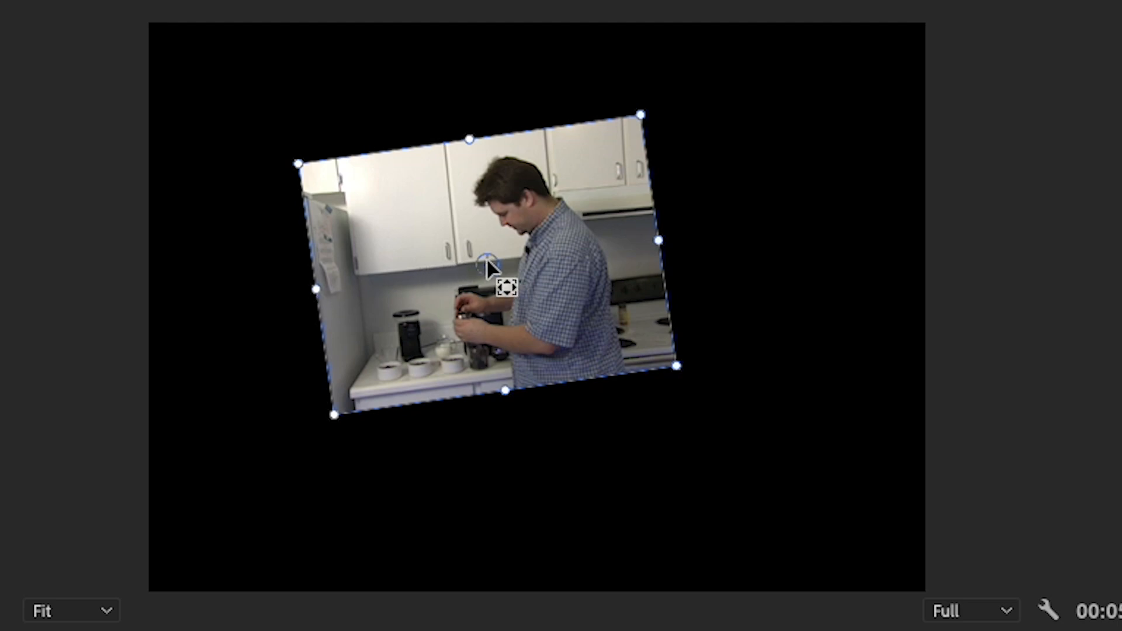
Step: Move the clip's anchor point to about 198, 96 and then outside the frame to about -130, -130, rotating the clip around each
left_click_drag(488, 266, 400, 203)
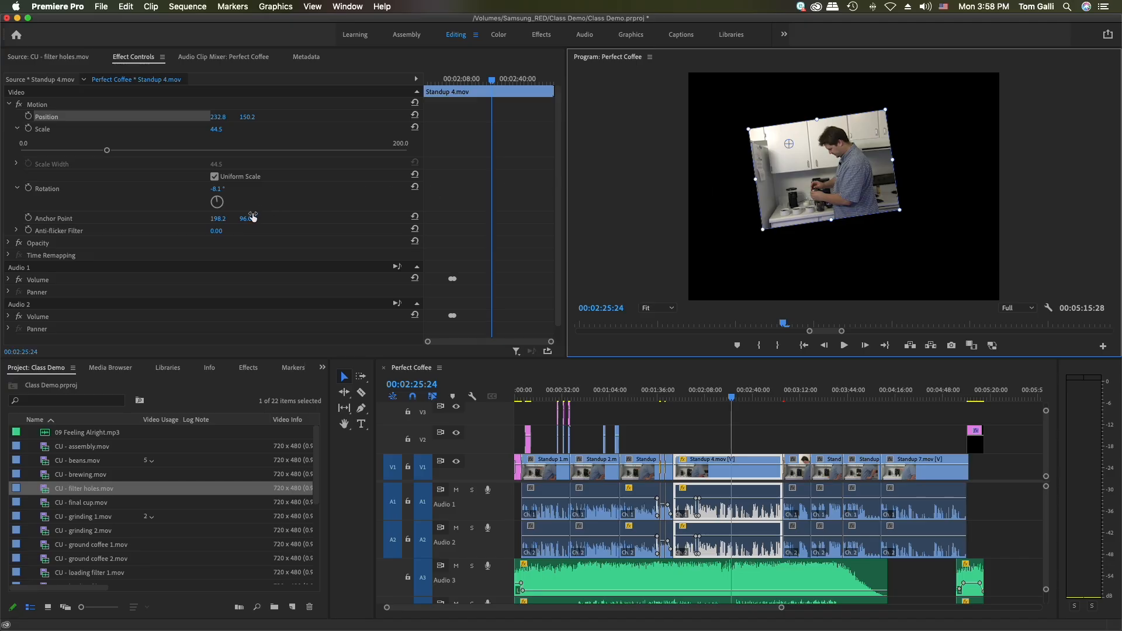
mouse_move(218, 224)
left_mouse_down()
mouse_move(241, 218)
mouse_move(214, 218)
left_mouse_up()
left_click(222, 219)
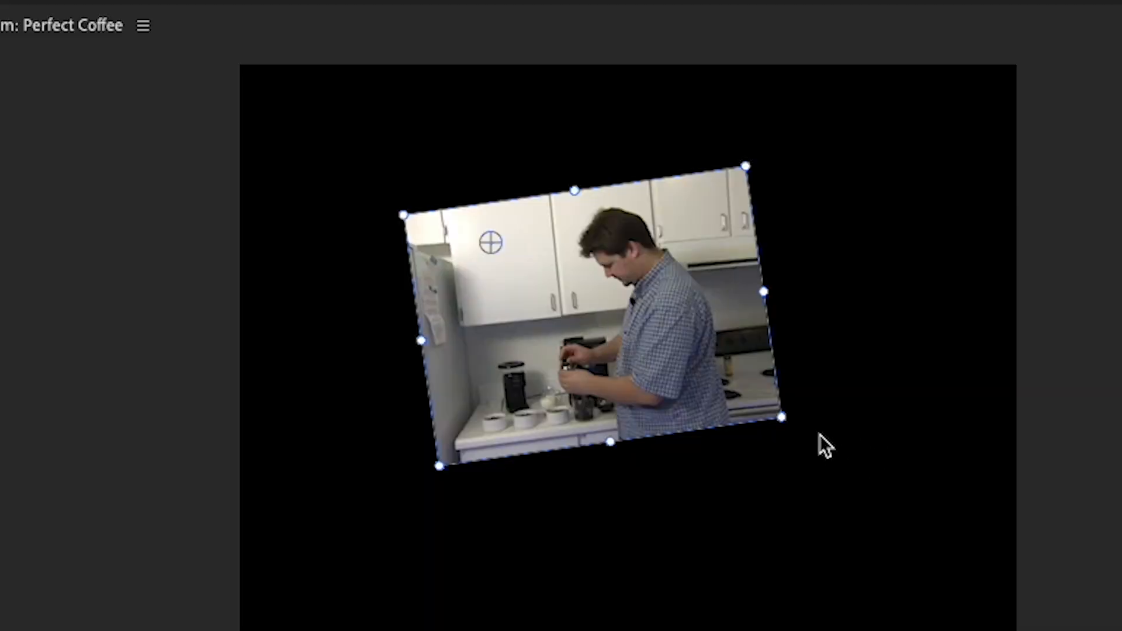
left_click_drag(809, 438, 823, 411)
left_click_drag(843, 335, 835, 466)
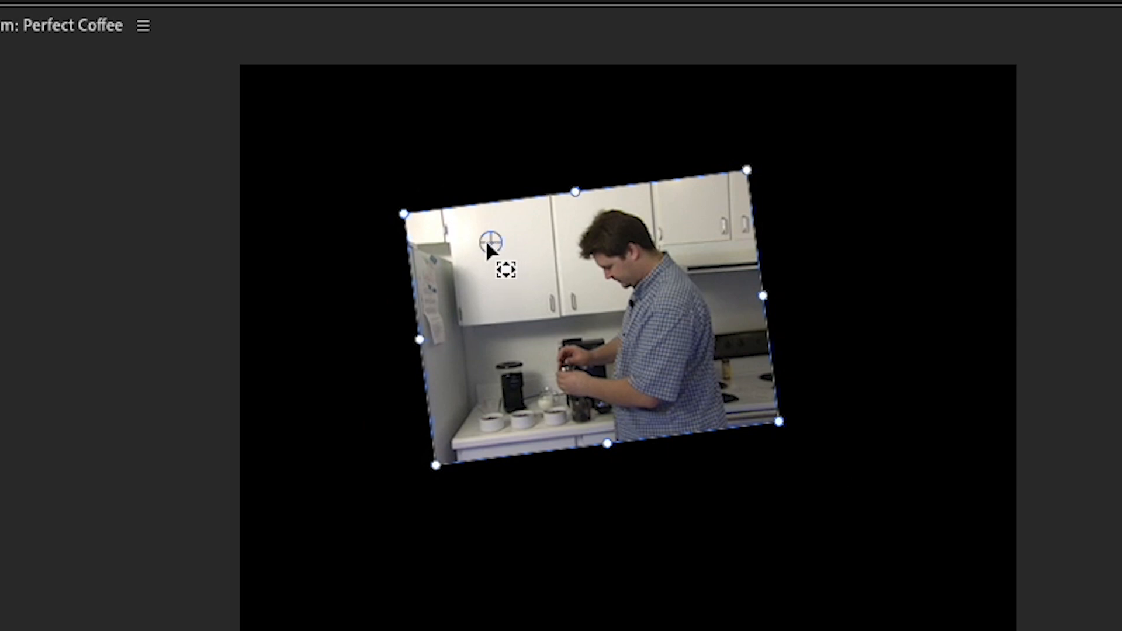
left_click_drag(491, 242, 325, 151)
left_click_drag(805, 440, 884, 516)
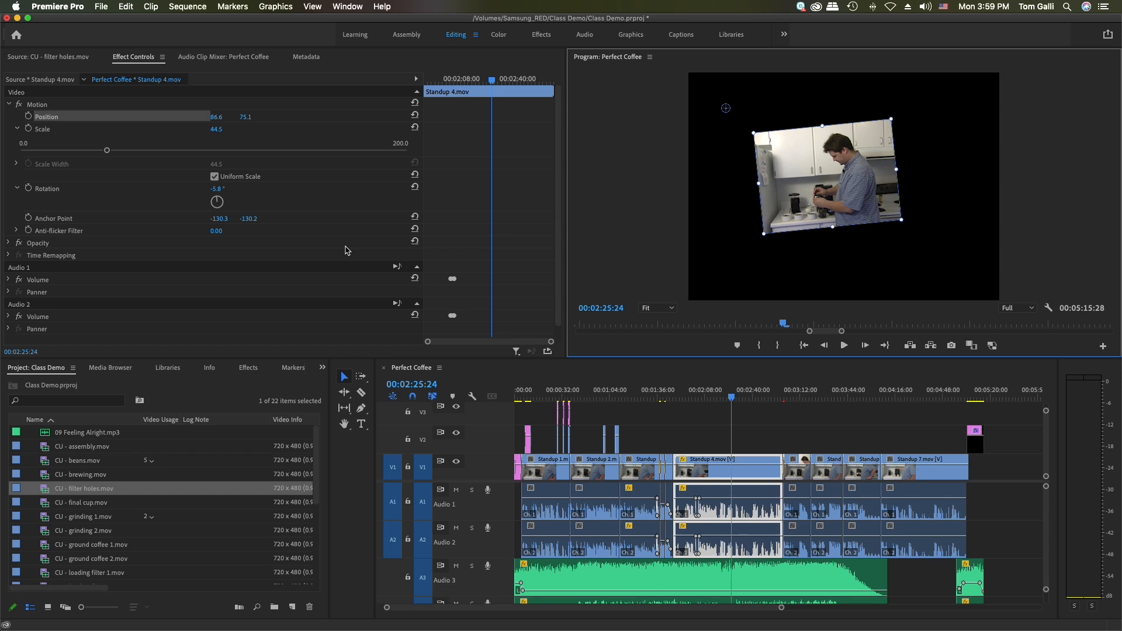
Step: Reset the clip's Anchor Point, Rotation, Scale and Position to their defaults
left_click(415, 217)
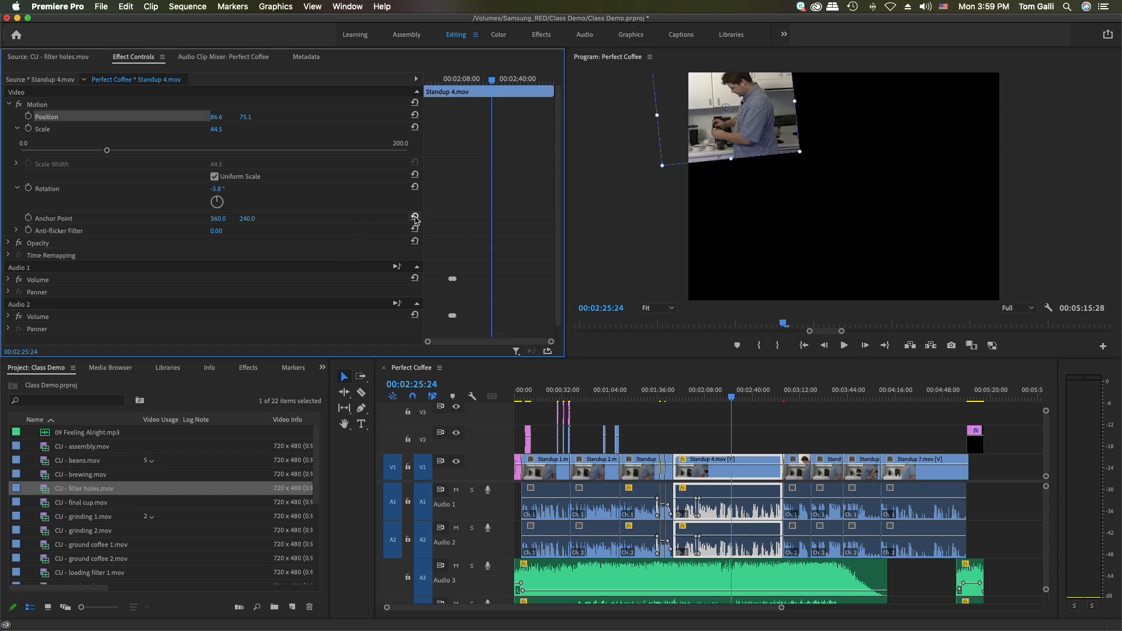
left_click(415, 187)
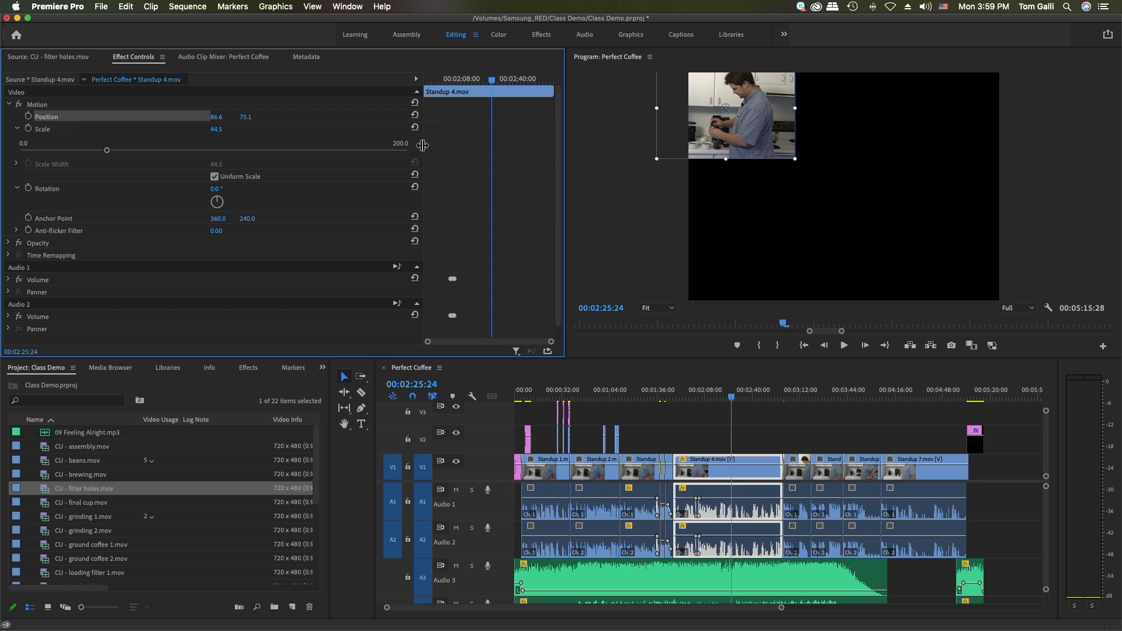
left_click(415, 127)
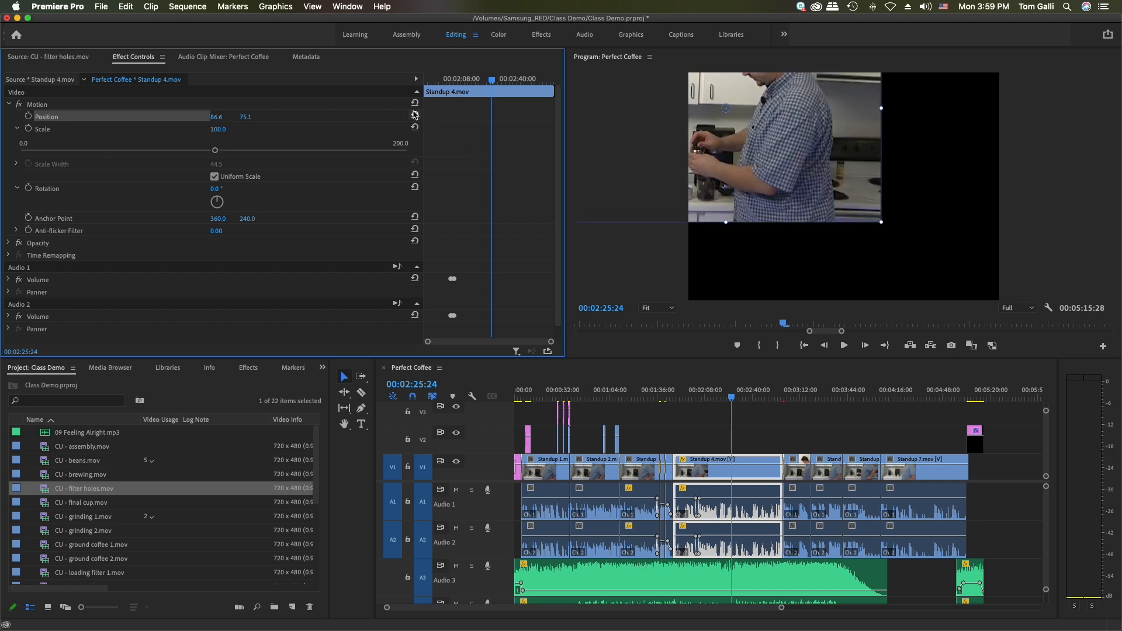
left_click(415, 115)
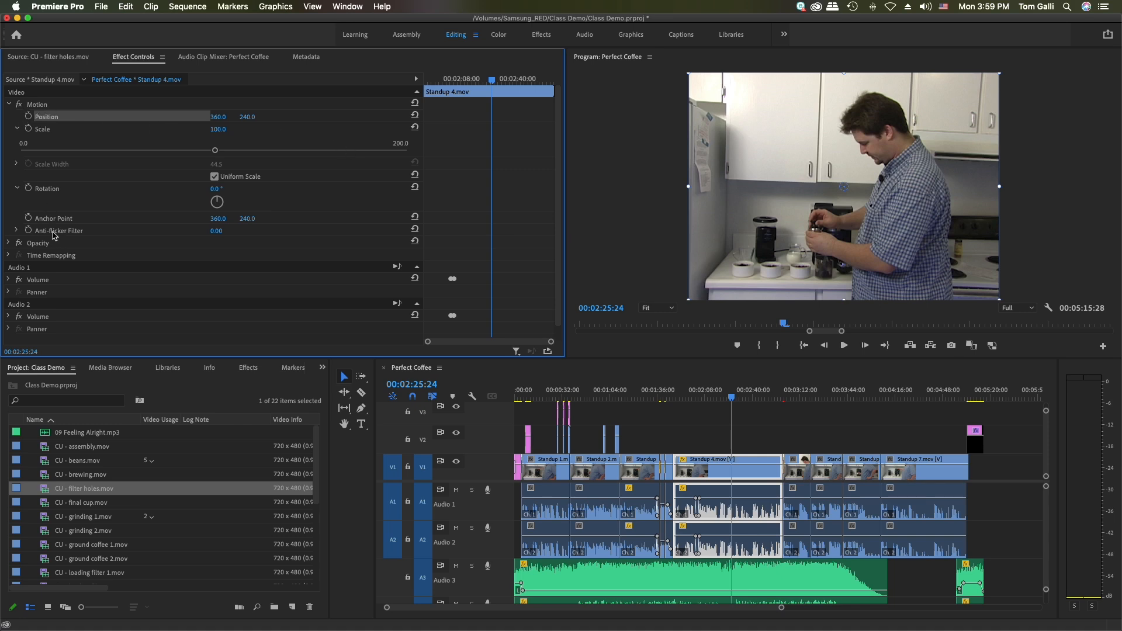
Step: Look at the Anti-flicker Filter slider, and collapse the Scale and Motion settings
left_click(16, 231)
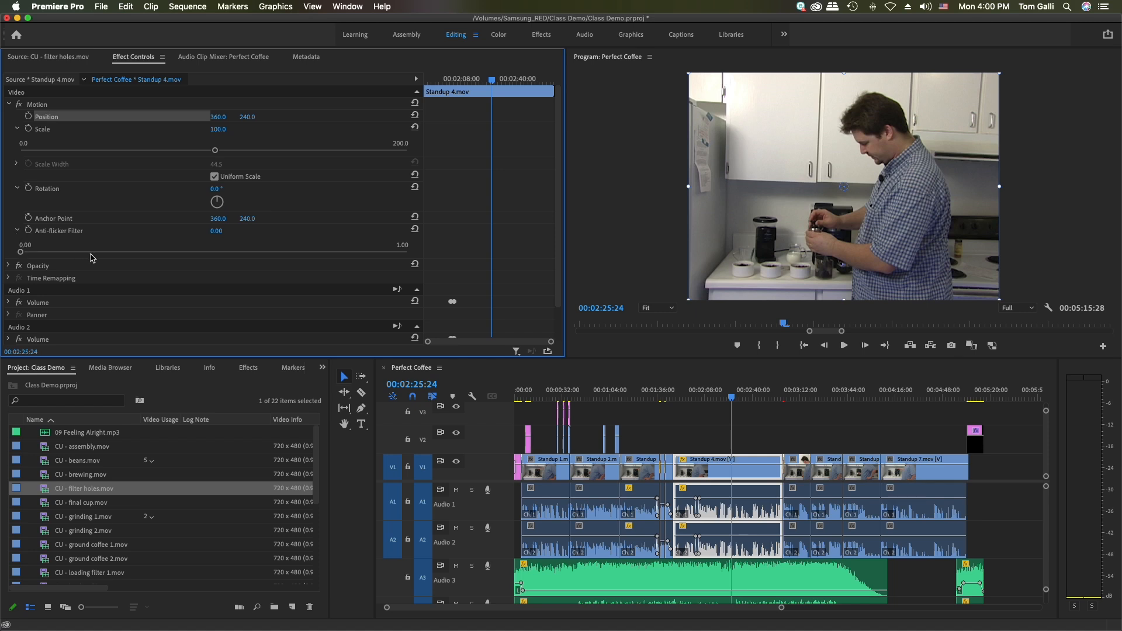
left_click(17, 231)
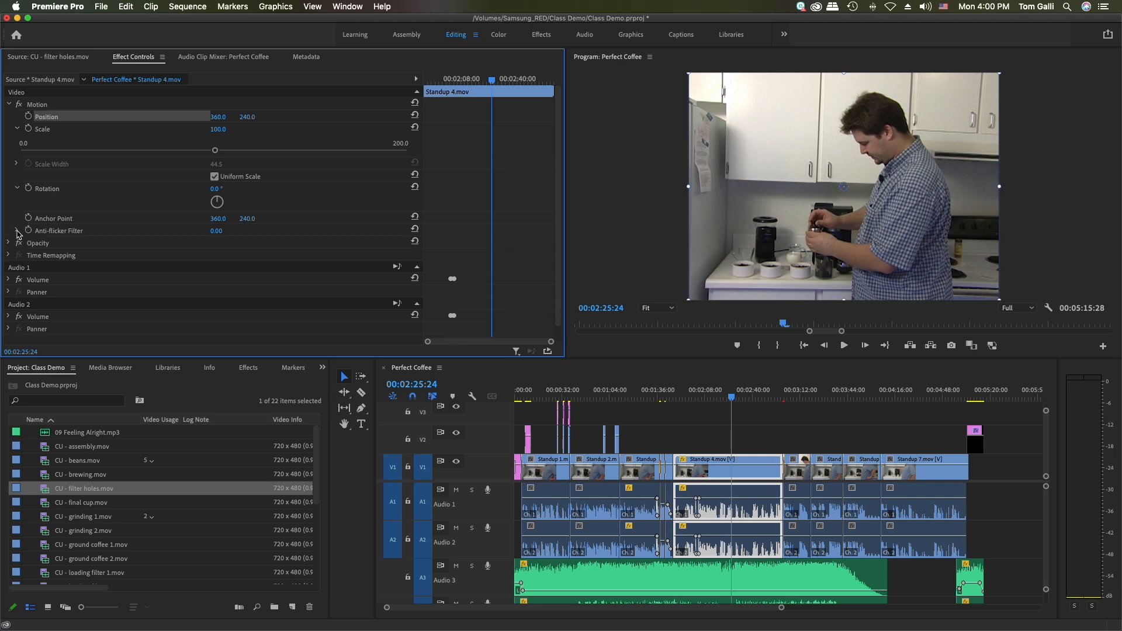
left_click(17, 130)
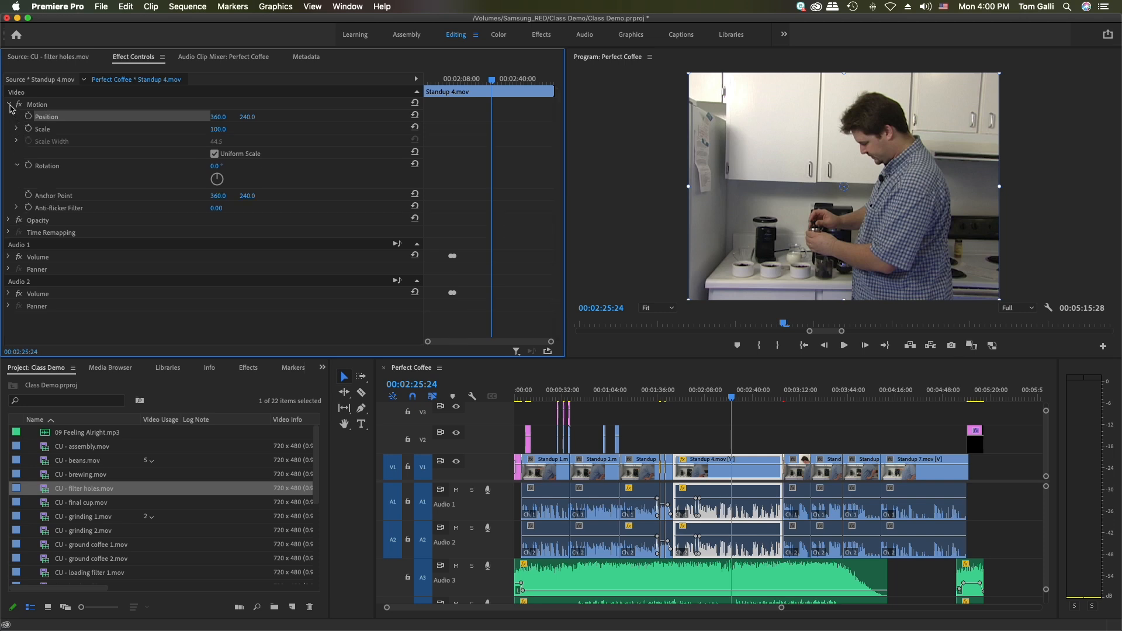
left_click(9, 105)
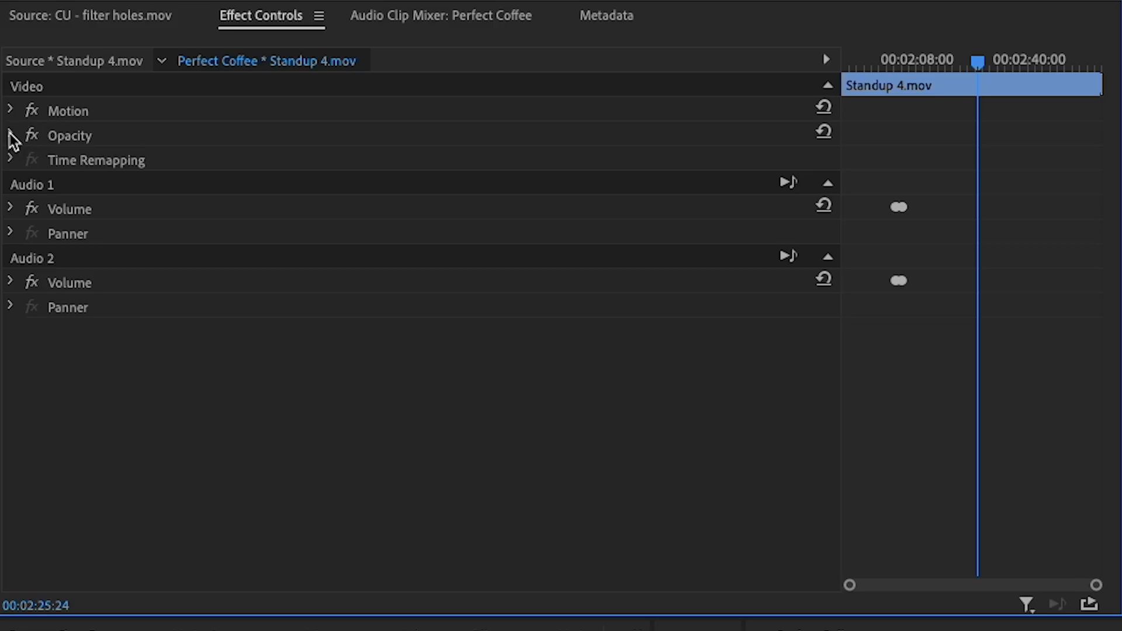
Step: Try an Opacity of 16% on the clip, raise it to about 78.9% directly in the timeline, and restore it to 100%
left_click(10, 135)
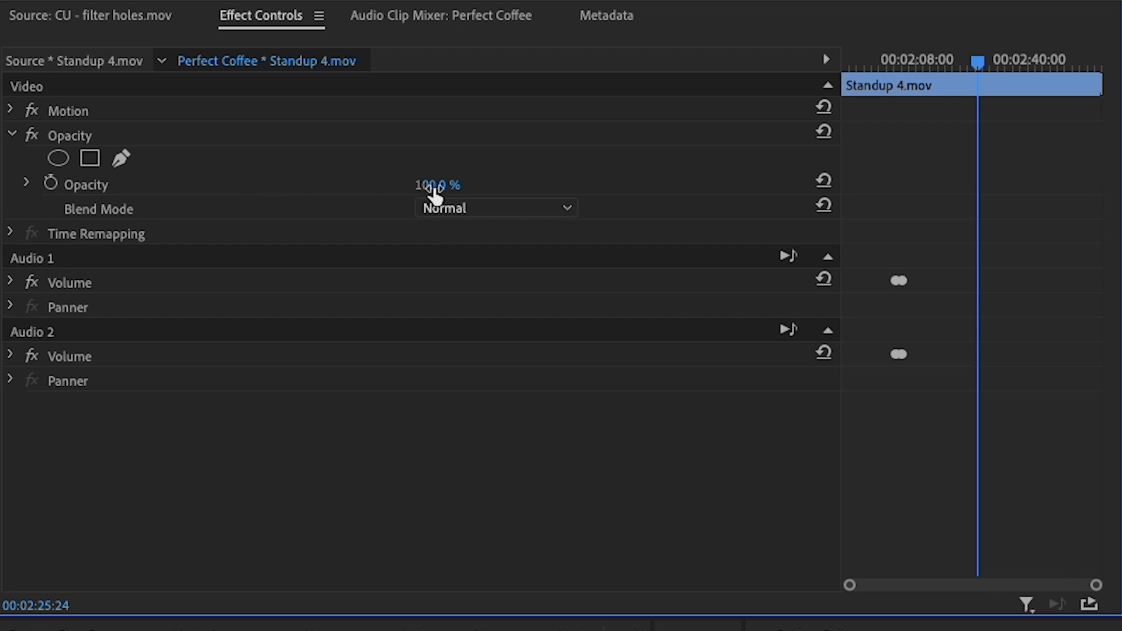
mouse_move(436, 193)
left_mouse_down()
mouse_move(416, 193)
mouse_move(447, 187)
left_mouse_up()
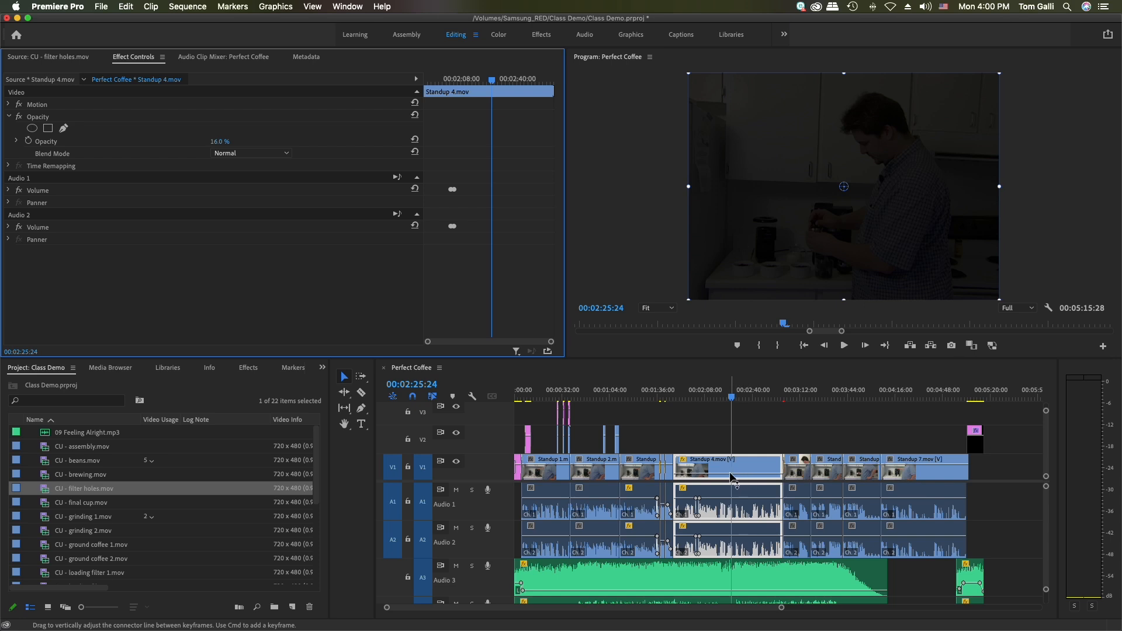
mouse_move(735, 474)
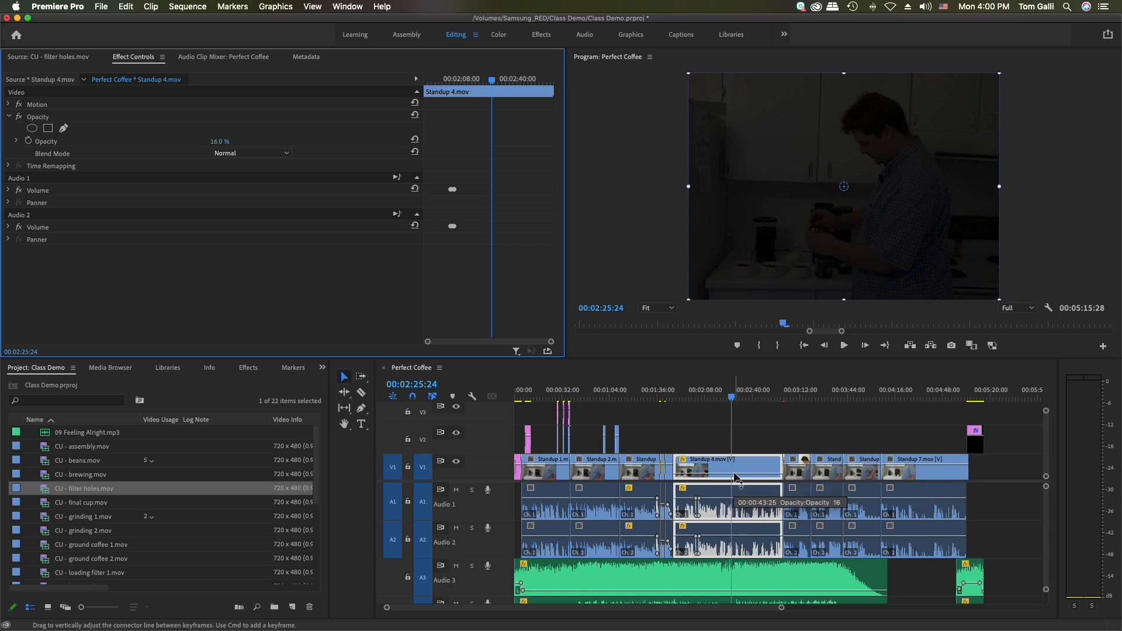
mouse_move(735, 474)
left_mouse_down()
mouse_move(735, 459)
mouse_move(741, 478)
mouse_move(741, 466)
left_mouse_up()
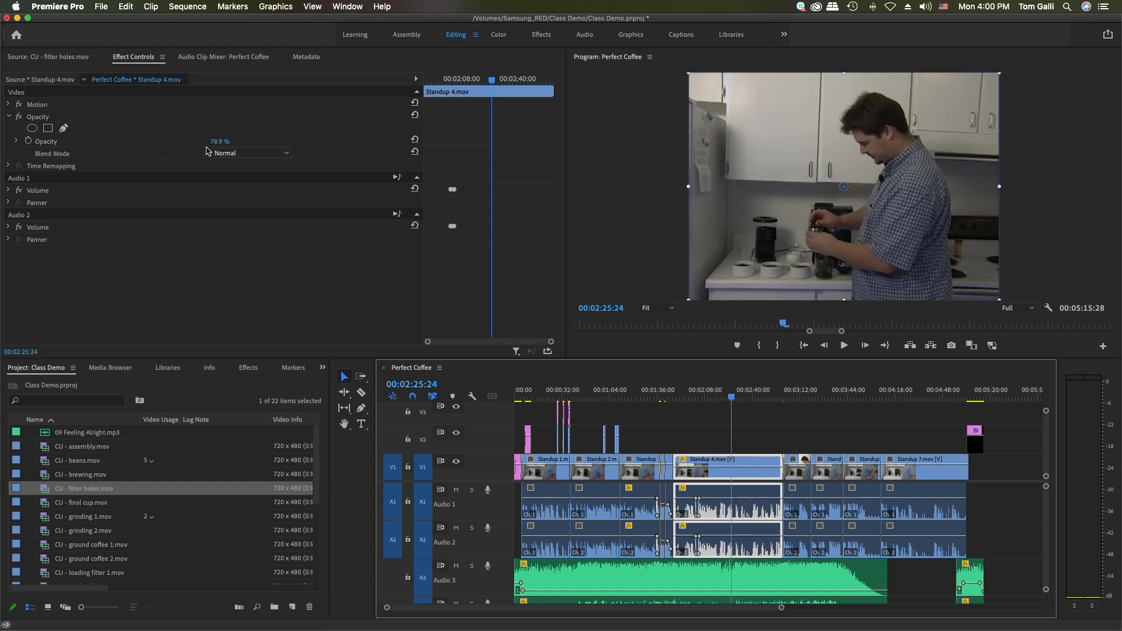
mouse_move(217, 142)
left_mouse_down()
mouse_move(234, 142)
mouse_move(193, 142)
mouse_move(234, 141)
left_mouse_up()
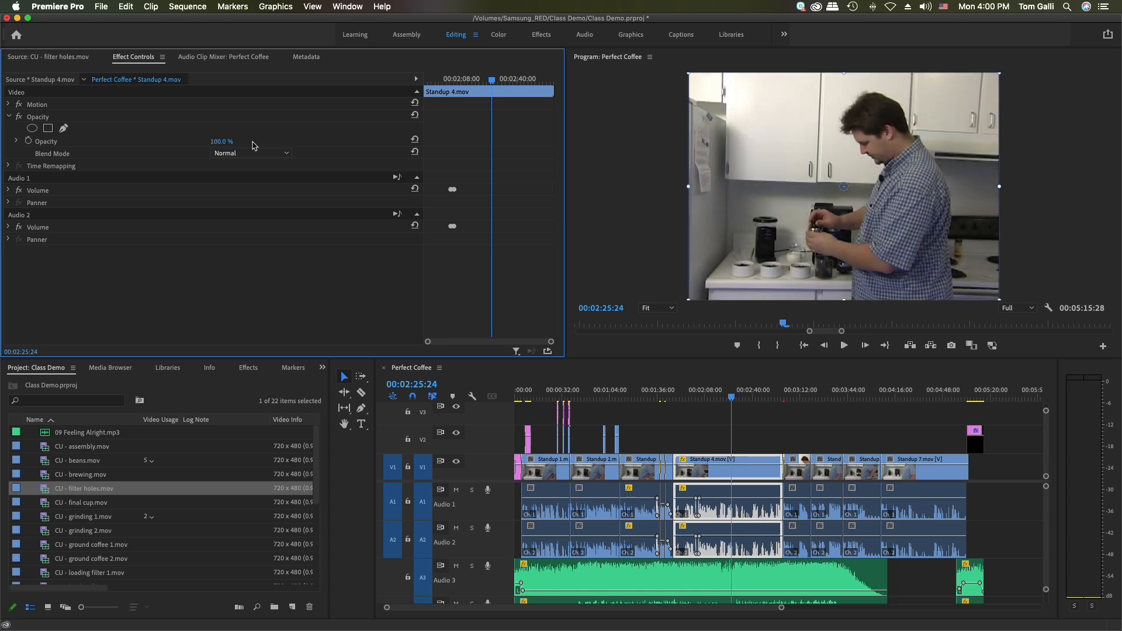
Step: Look through the Opacity effect's Blend Mode options while keeping Normal, and collapse the Opacity settings
left_click(287, 155)
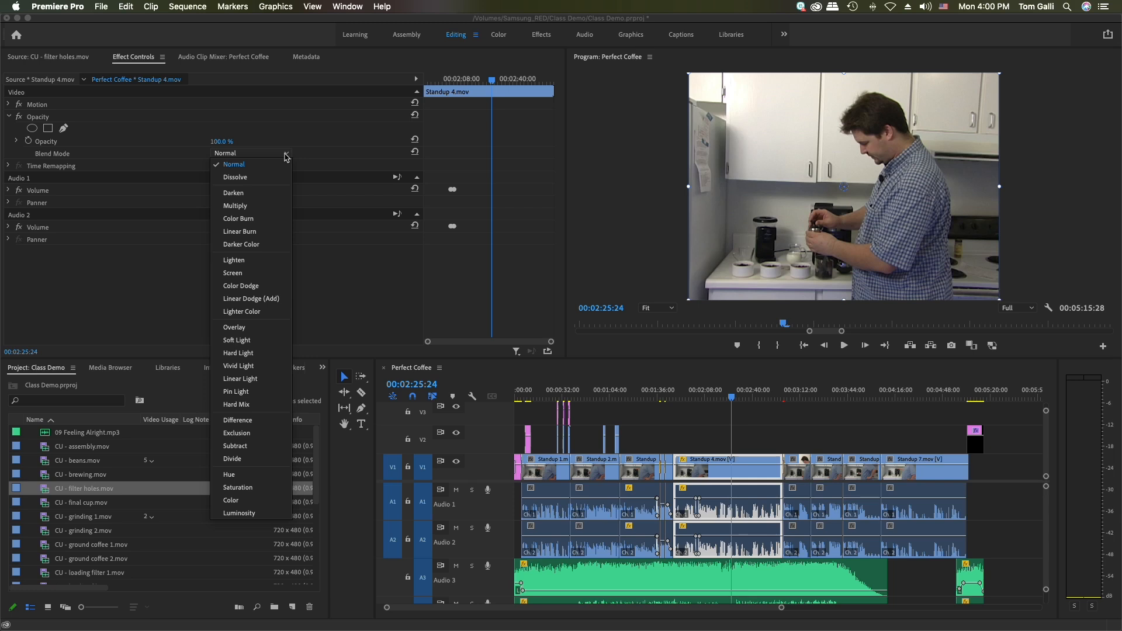
left_click(287, 156)
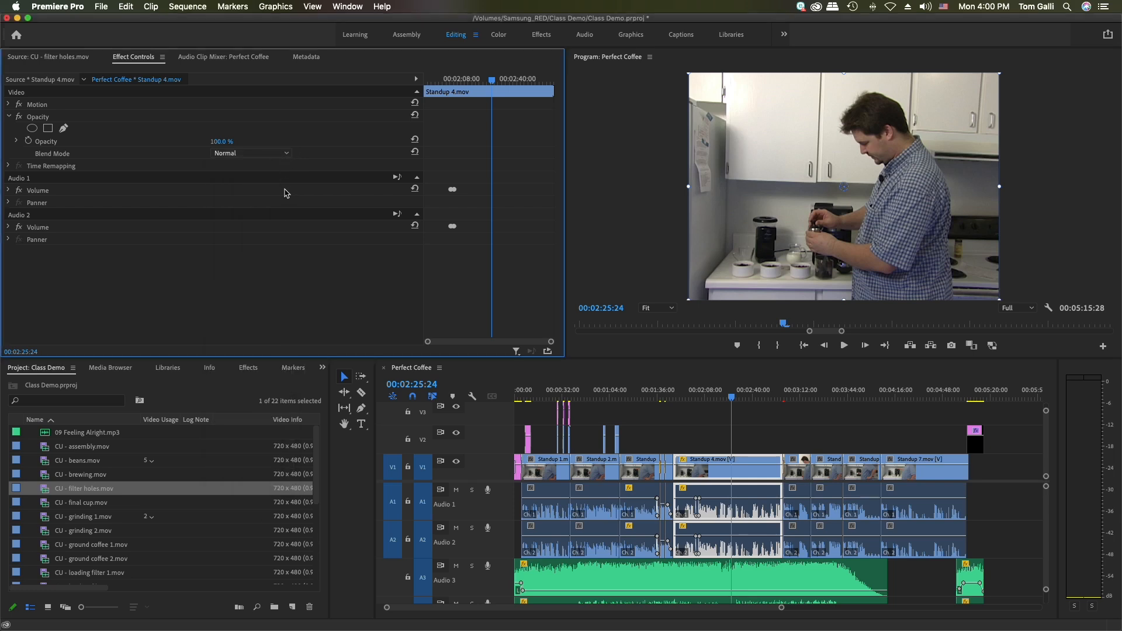
left_click(10, 118)
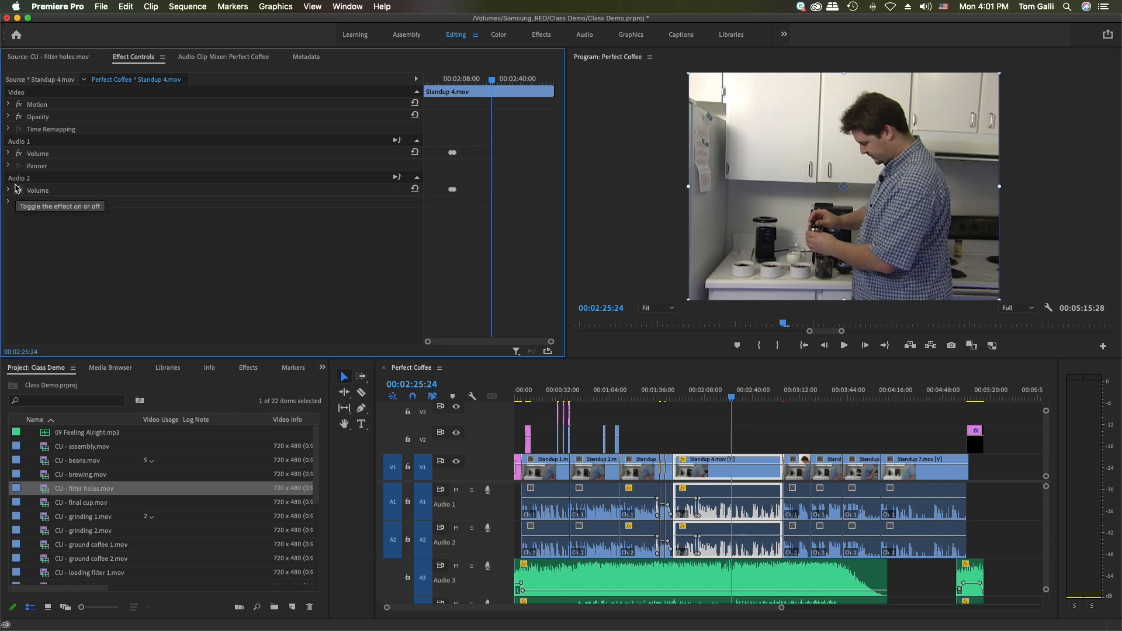
Step: Lower the volume of Standup 7.mov in the timeline to about -10.1 dB on Audio 1 and -15 dB on Audio 2, and expand both Volume effects
left_click(906, 398)
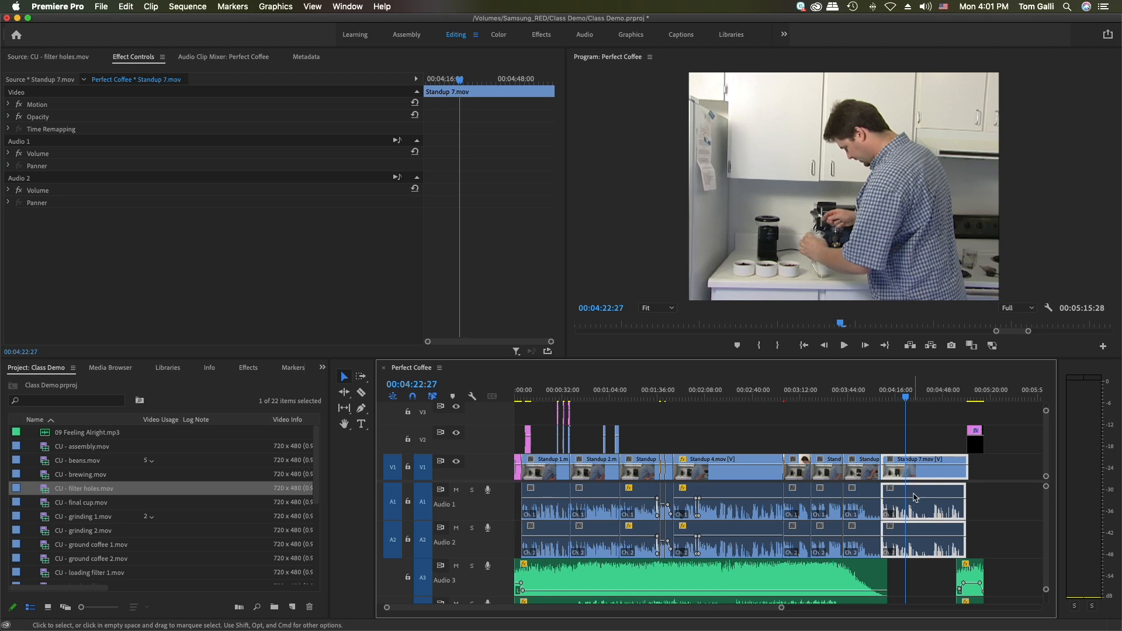
left_click_drag(915, 497, 922, 555)
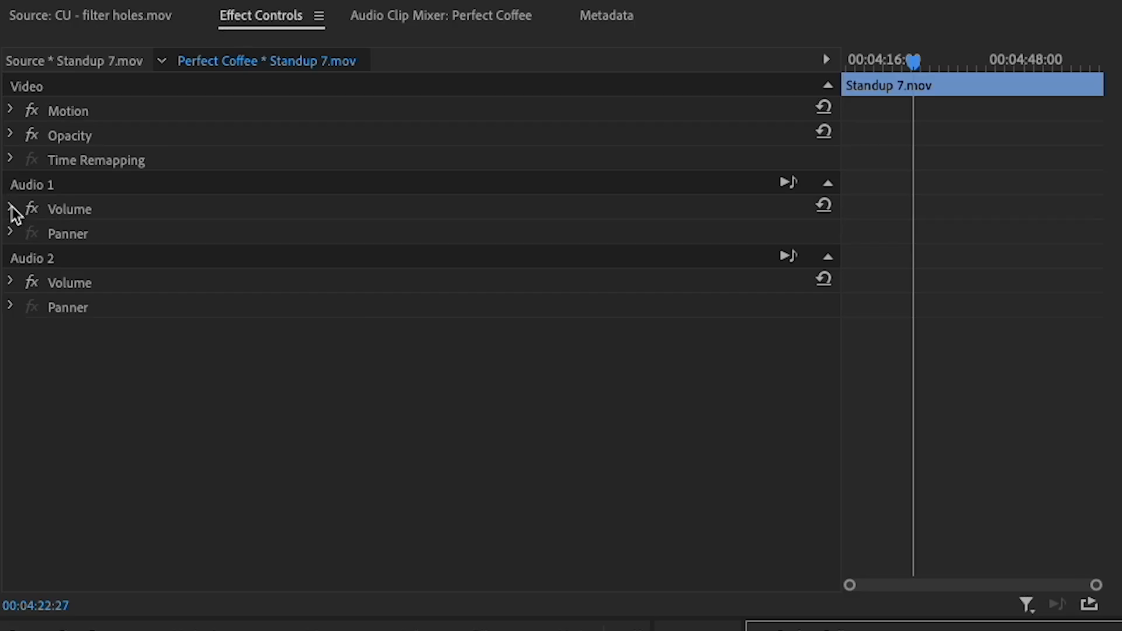
left_click(11, 209)
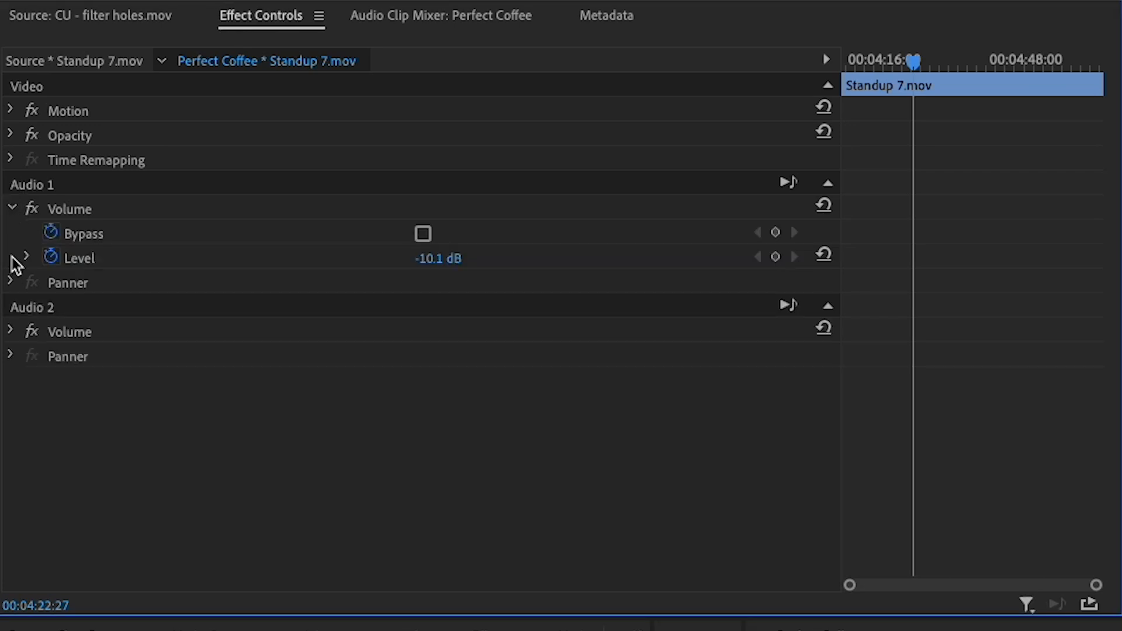
left_click(11, 332)
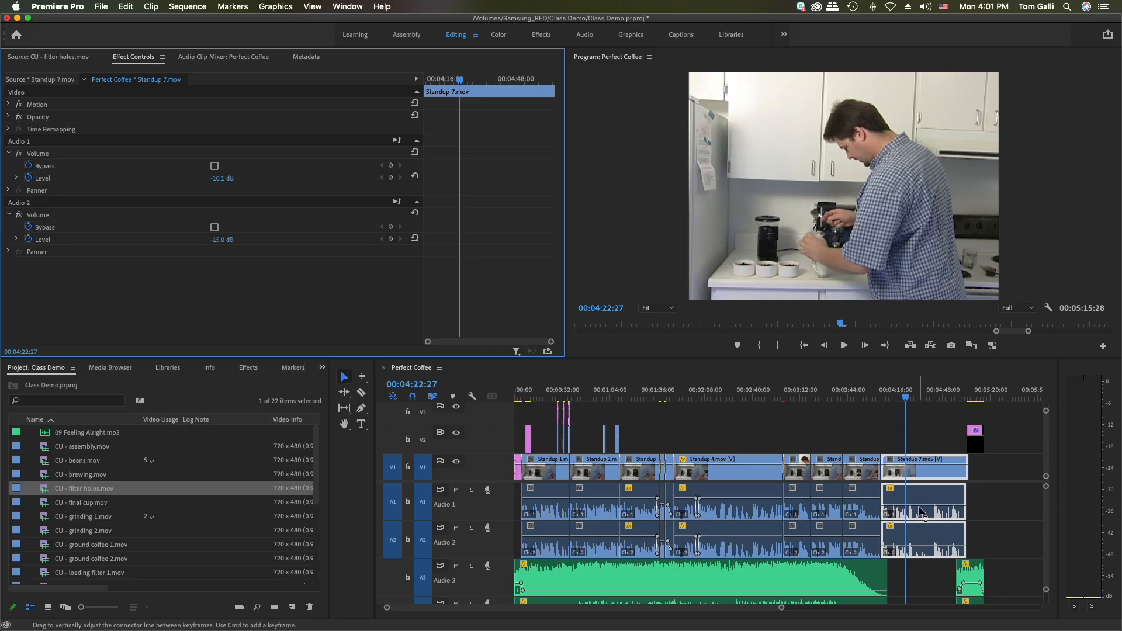
Step: Raise the Standup 7.mov audio in the timeline to about 0.3 dB on Audio 1 and -0.3 dB on Audio 2
left_click_drag(922, 507, 920, 498)
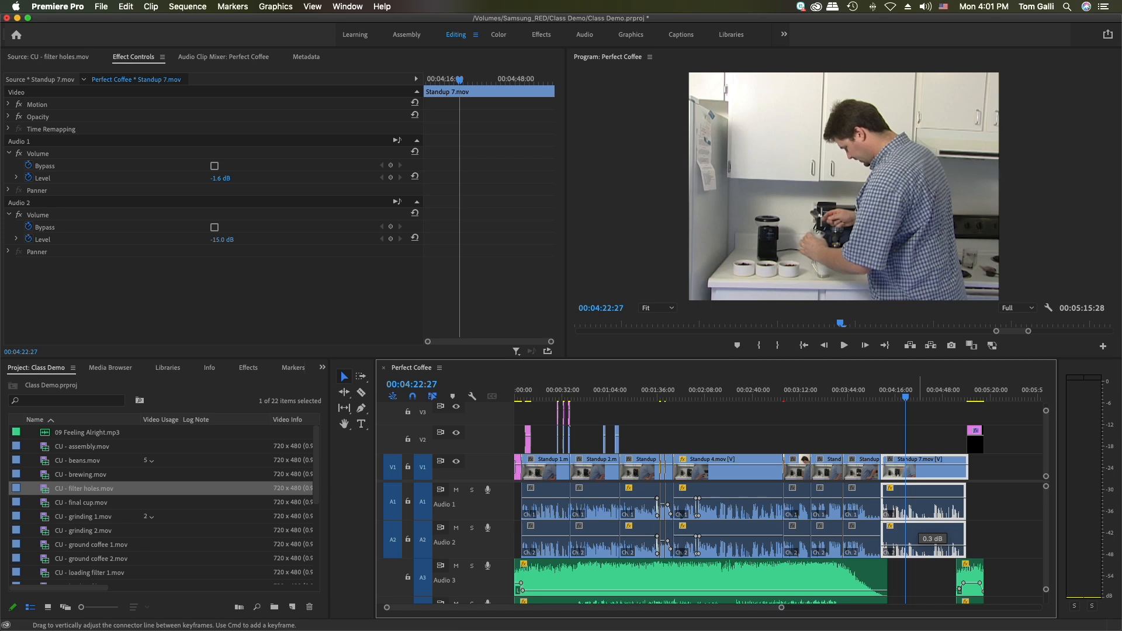
left_click_drag(919, 498, 920, 497)
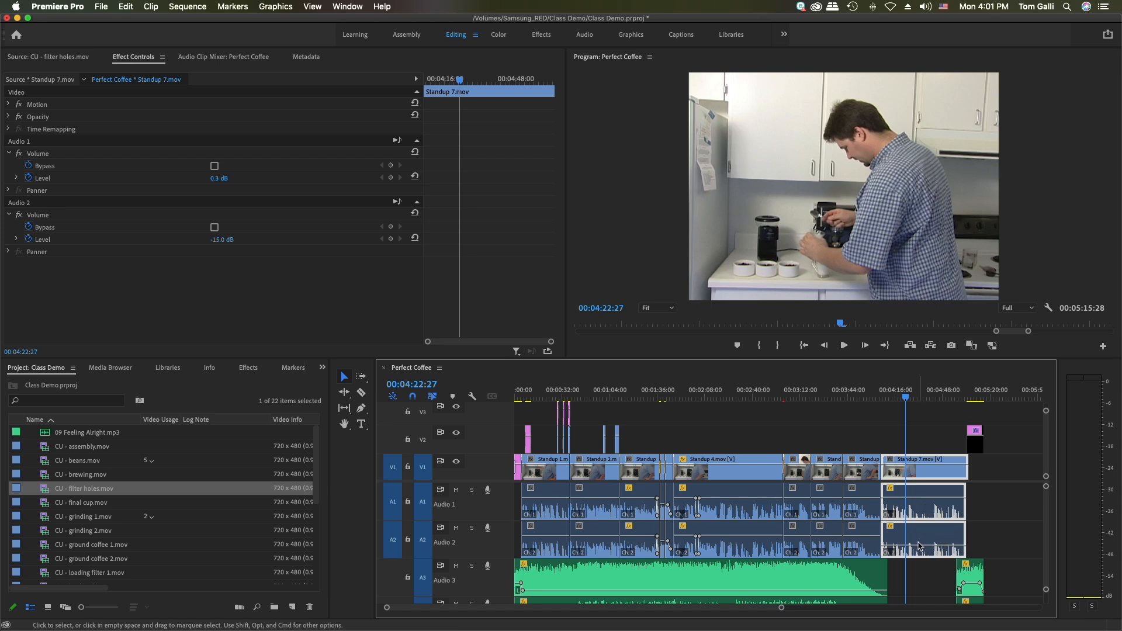
left_click_drag(922, 544, 919, 535)
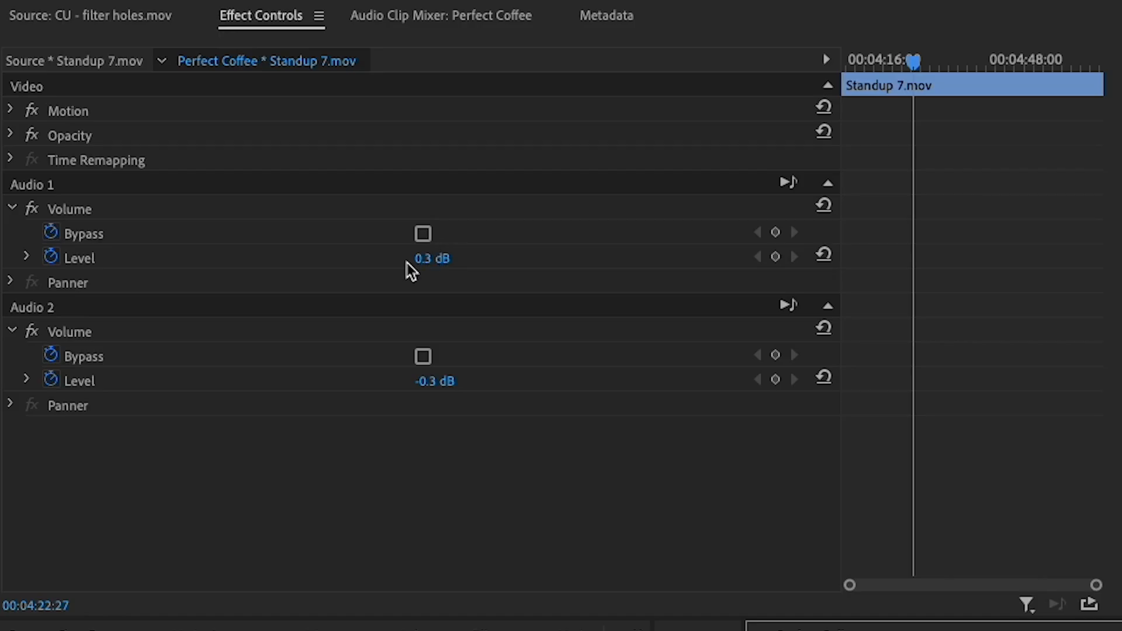
Step: Set the Volume Level of both Audio 1 and Audio 2 to 0 dB, and reset the Audio 2 Level
left_click(447, 257)
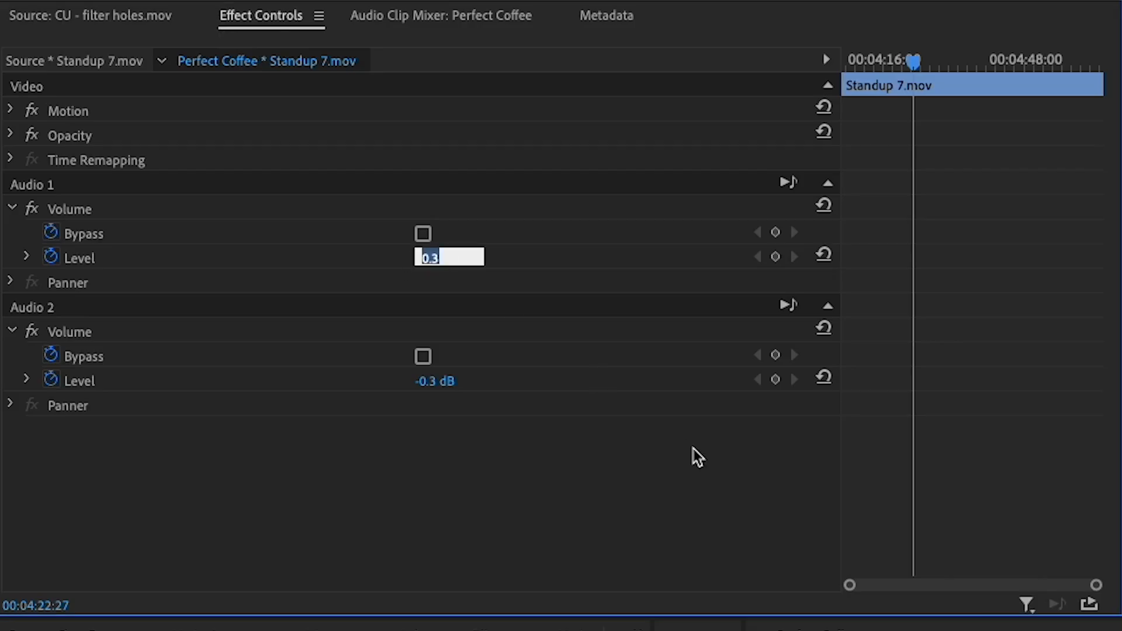
type("0")
key("Return")
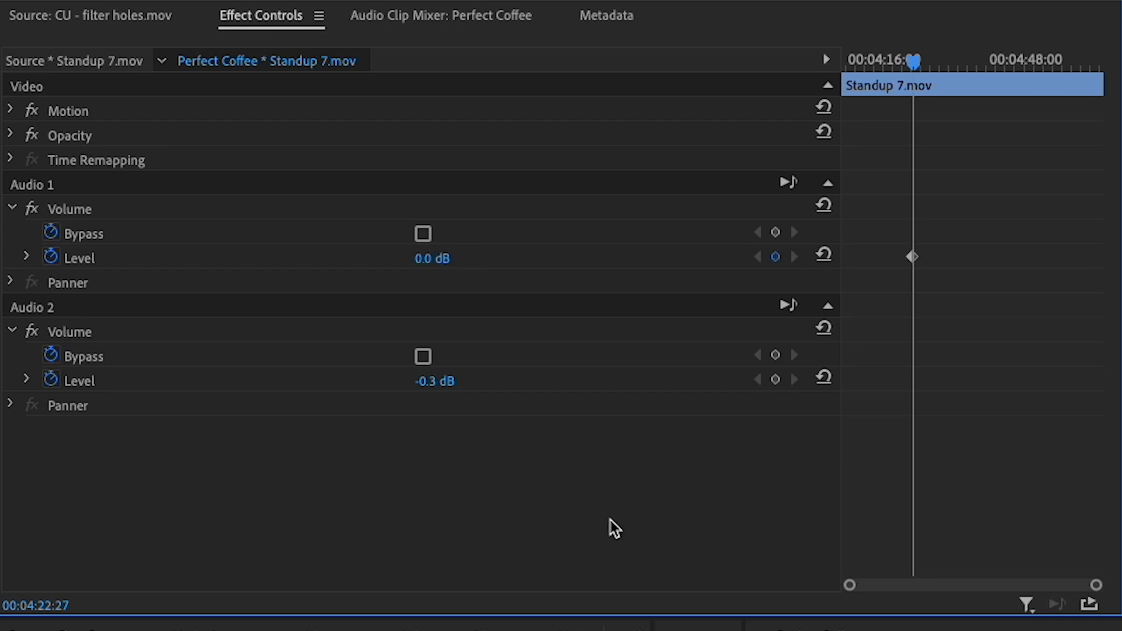
left_click(431, 381)
type("0")
key("Return")
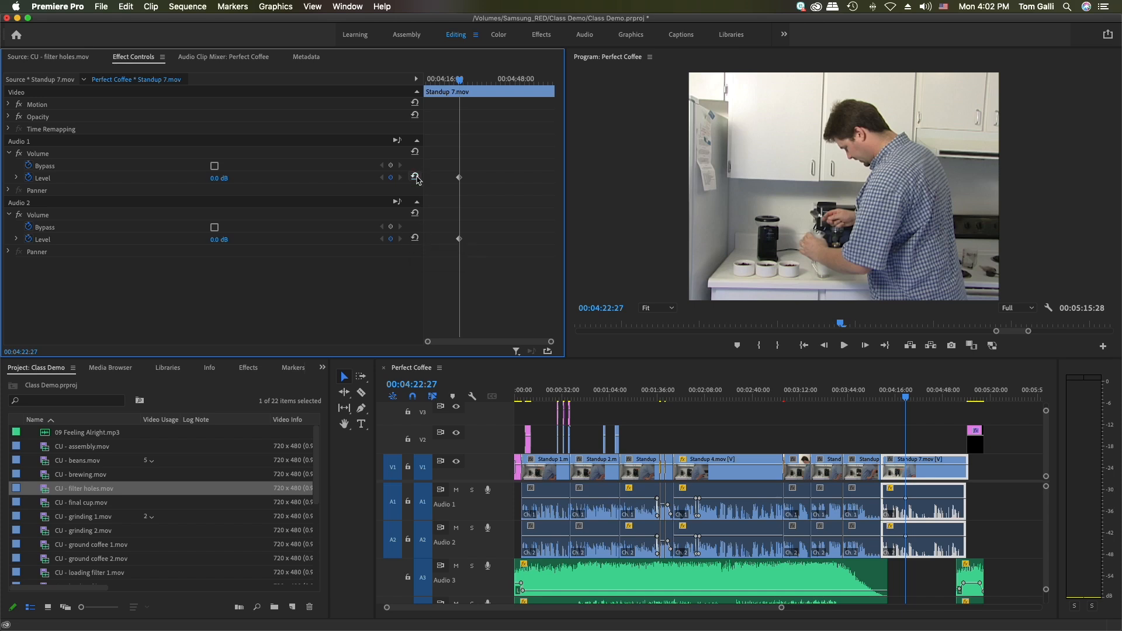
left_click(416, 241)
Step: Go to about 00:00:58:28 in Standup 2.mov and play through the CU - beans.mov cutaway, stopping at about 00:01:02:15
left_click(740, 400)
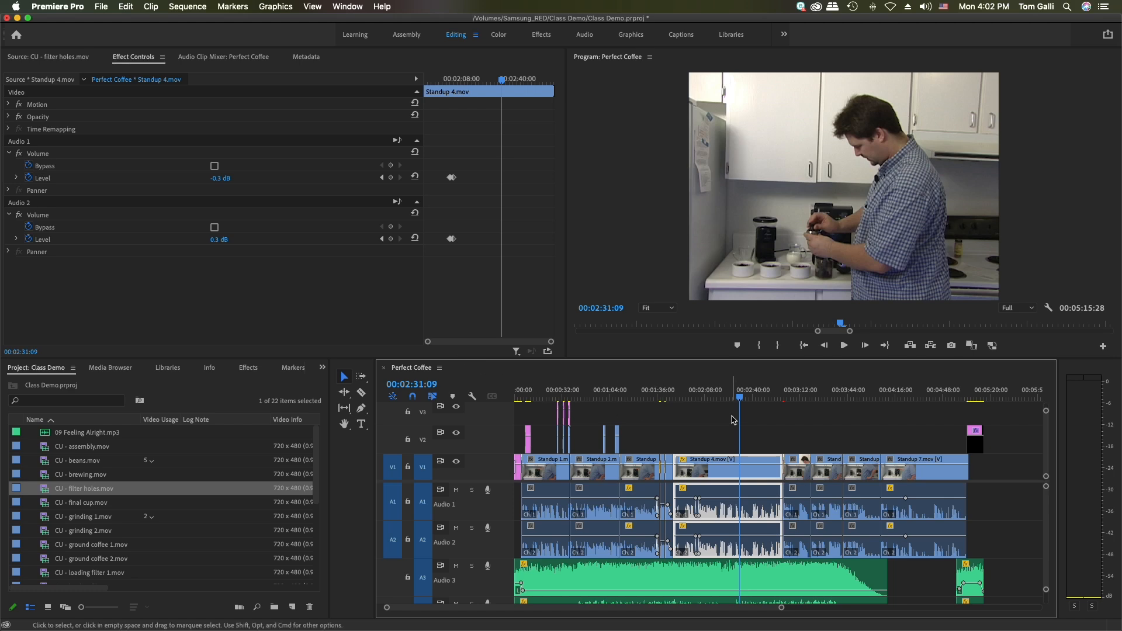
left_click(620, 403)
left_click_drag(620, 403, 605, 403)
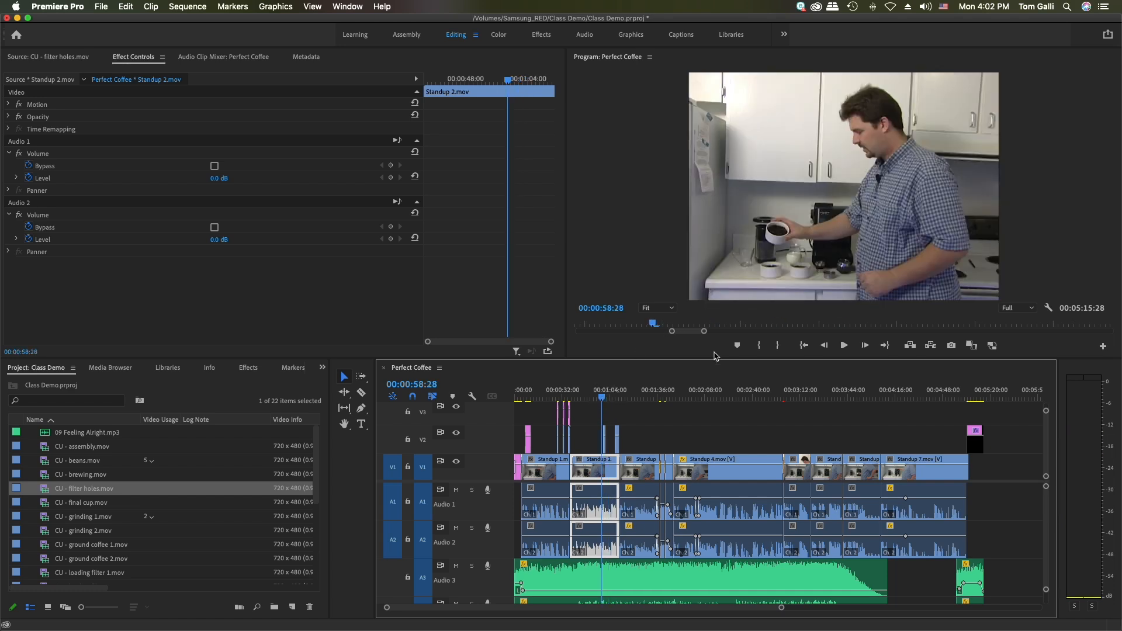
key("equal")
key("equal")
key("equal")
key("equal")
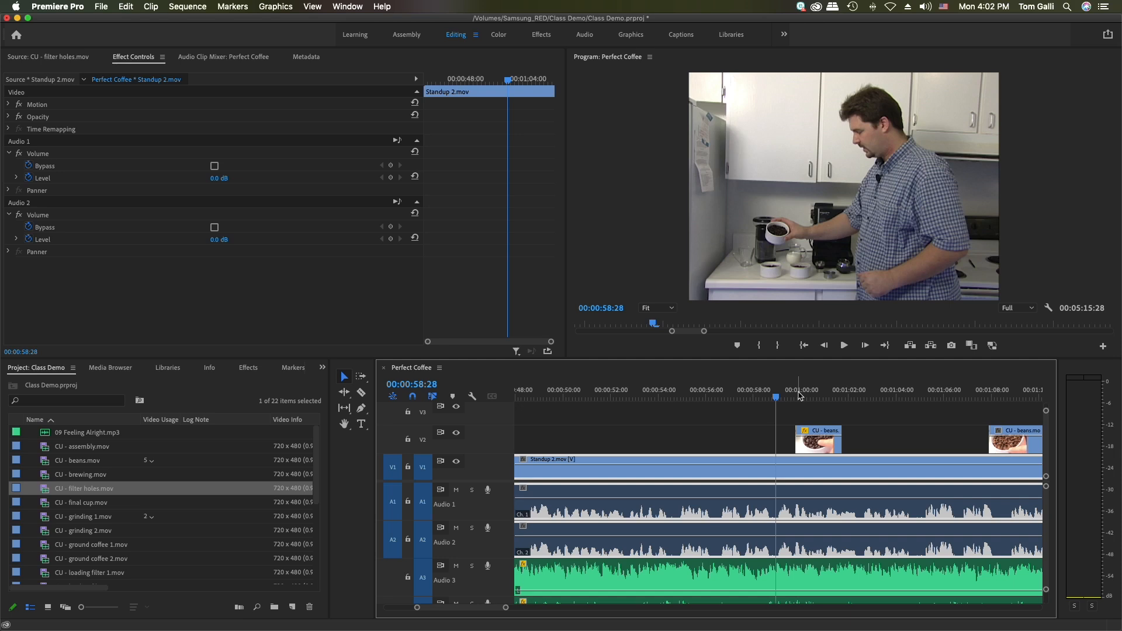
key("space")
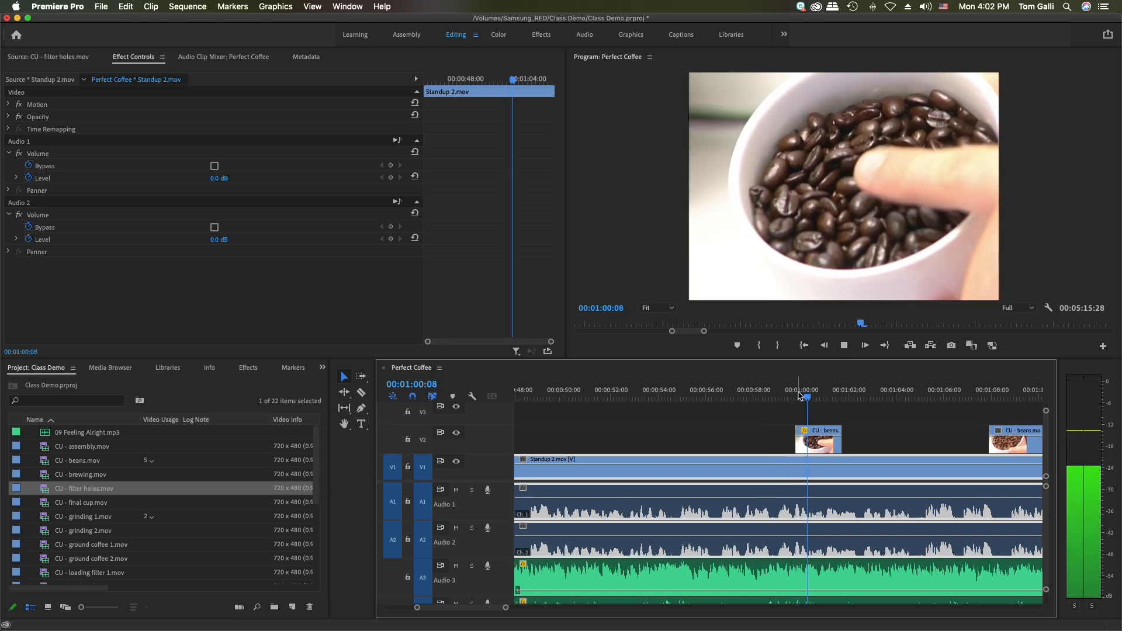
key("space")
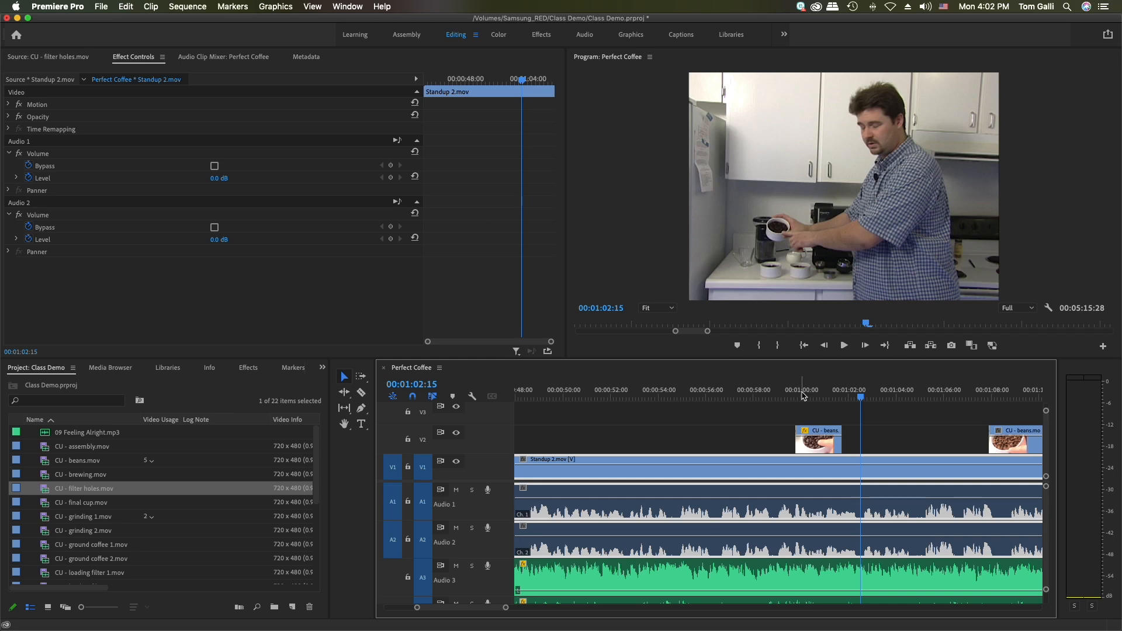
Step: Reduce the CU - beans.mov cutaway near 00:01:00:11 to a Scale of 46 and set its Position to 182, 119
left_click(810, 397)
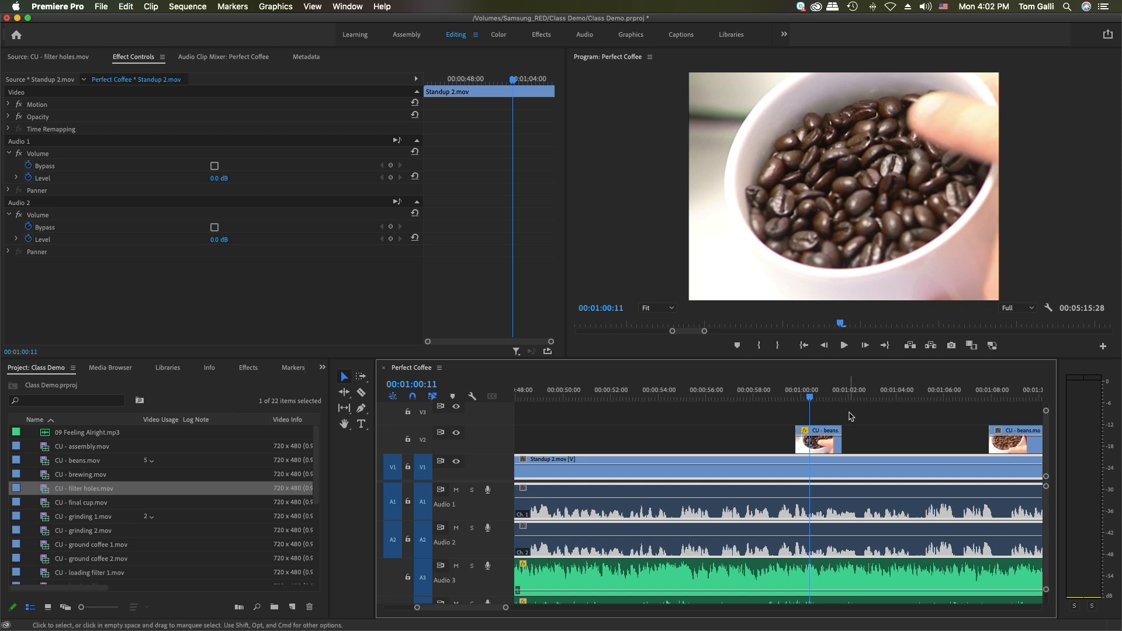
left_click(818, 446)
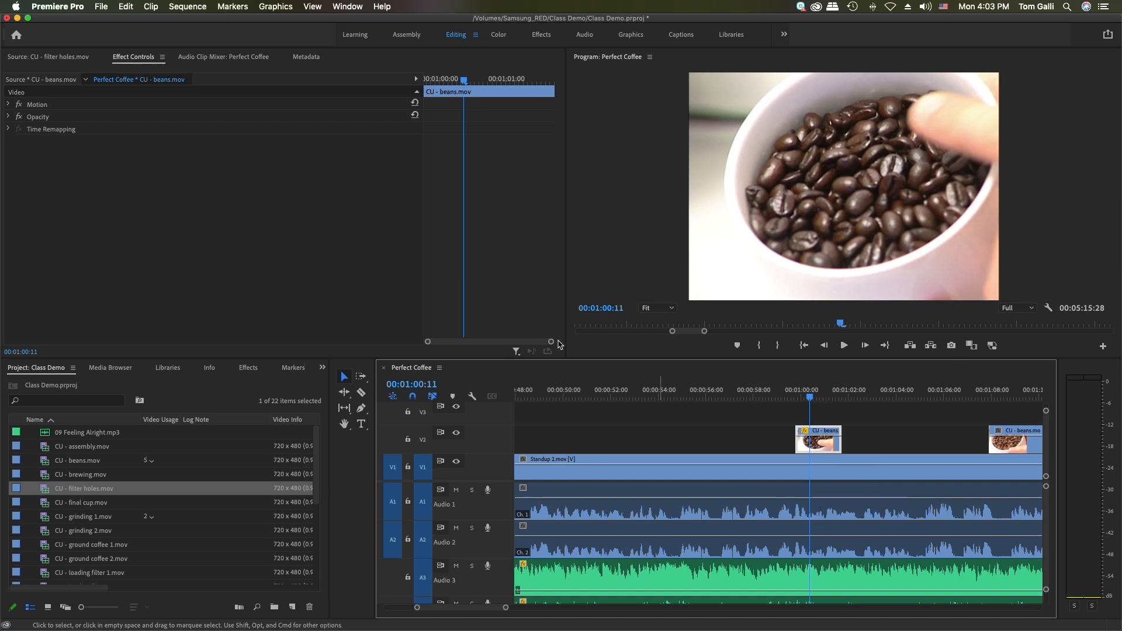
left_click(8, 104)
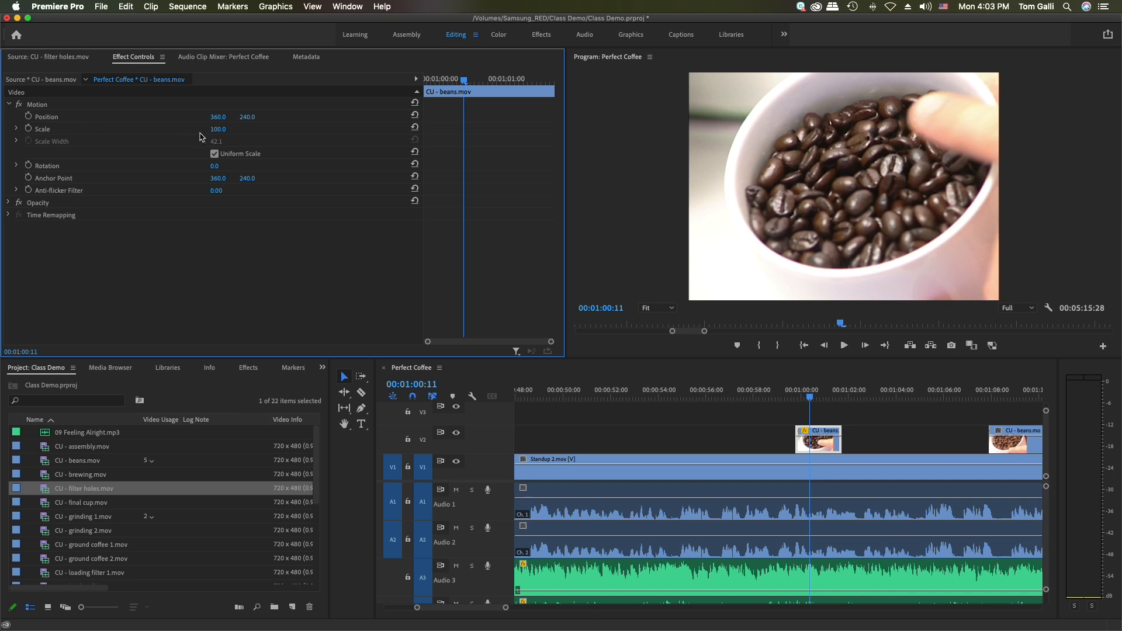
left_click_drag(221, 129, 185, 130)
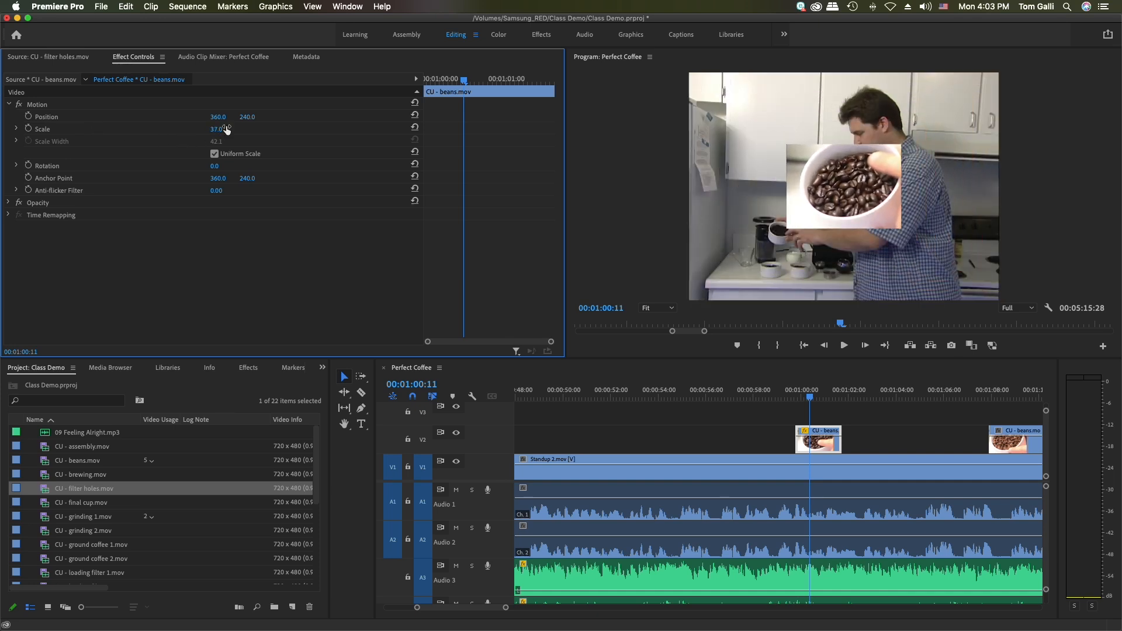
left_click_drag(220, 122, 104, 121)
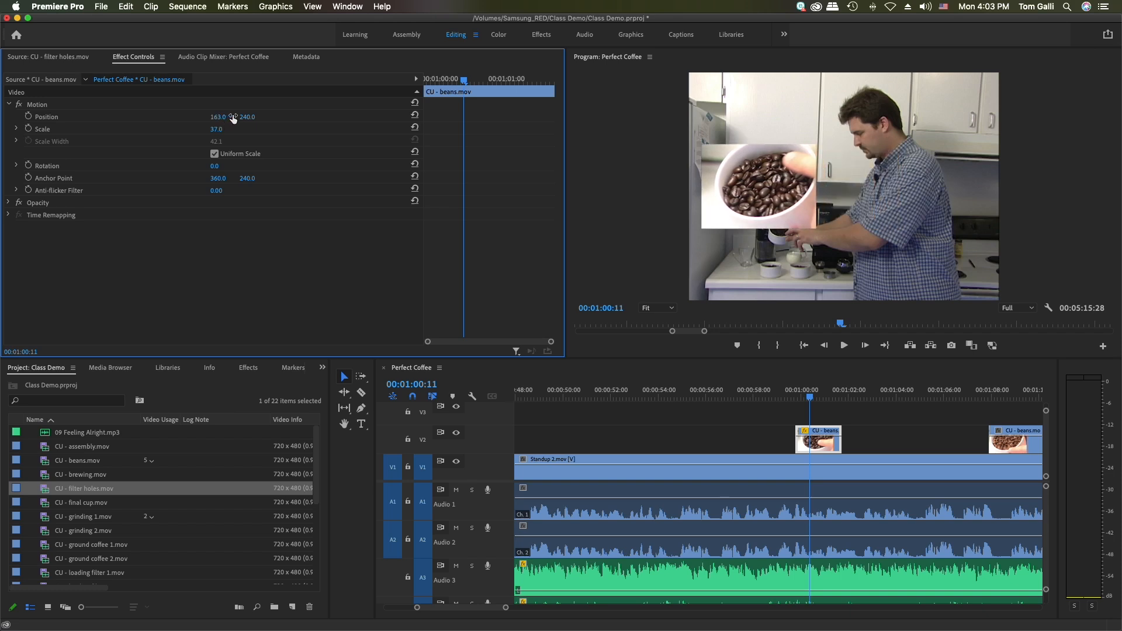
left_click_drag(248, 117, 178, 117)
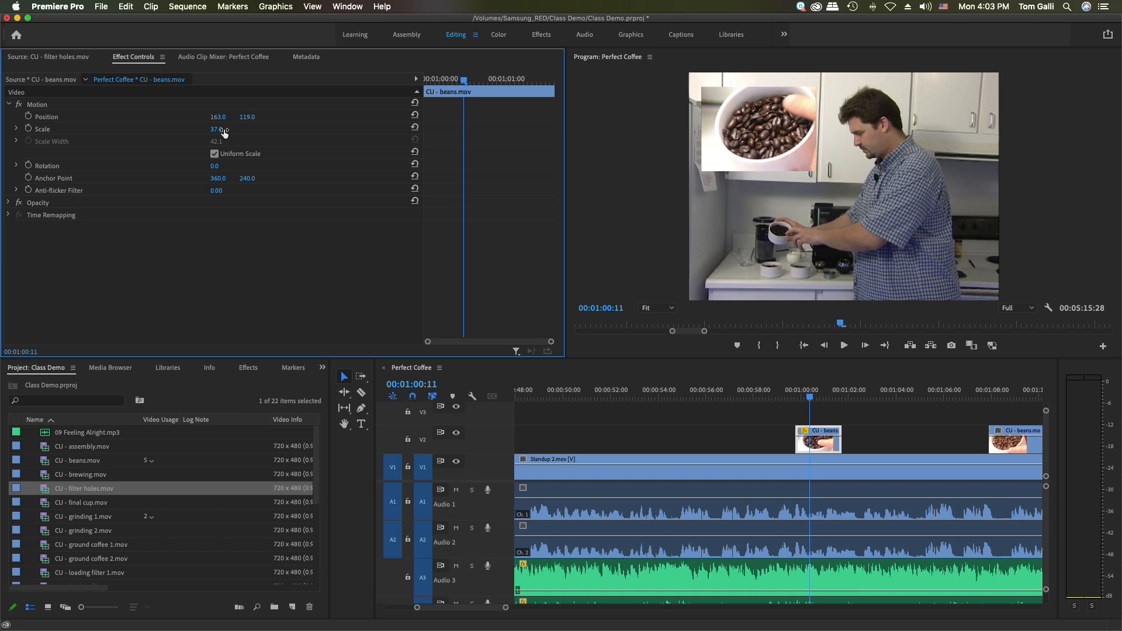
left_click_drag(216, 129, 229, 117)
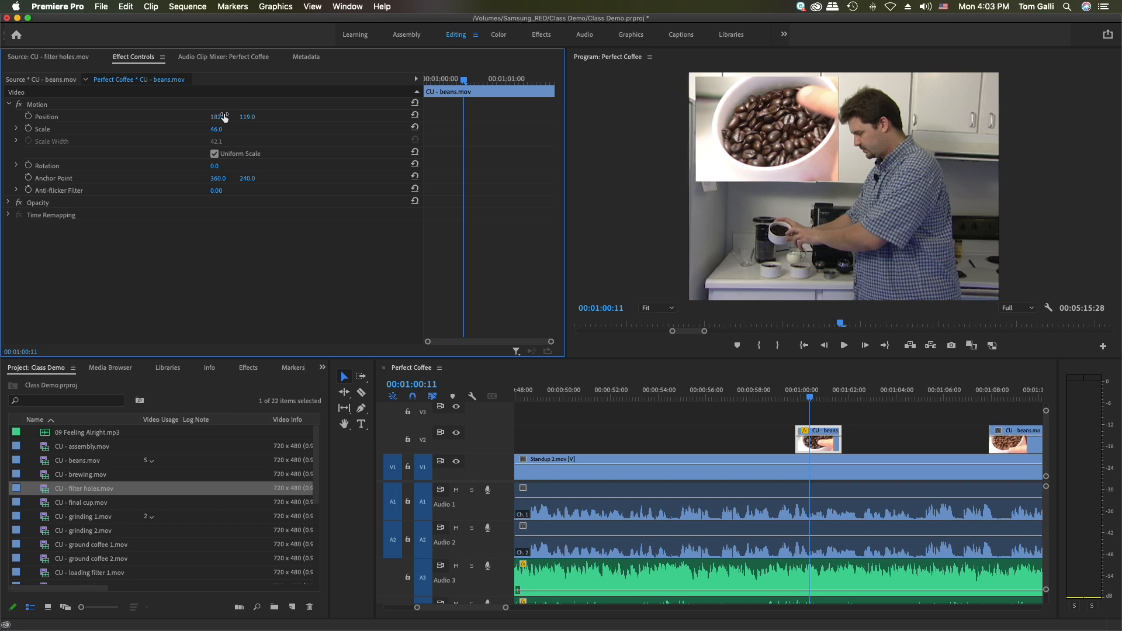
Step: Play the sequence from just before the scaled CU - beans.mov cutaway and stop at about 00:01:02:15
left_click(783, 399)
key("space")
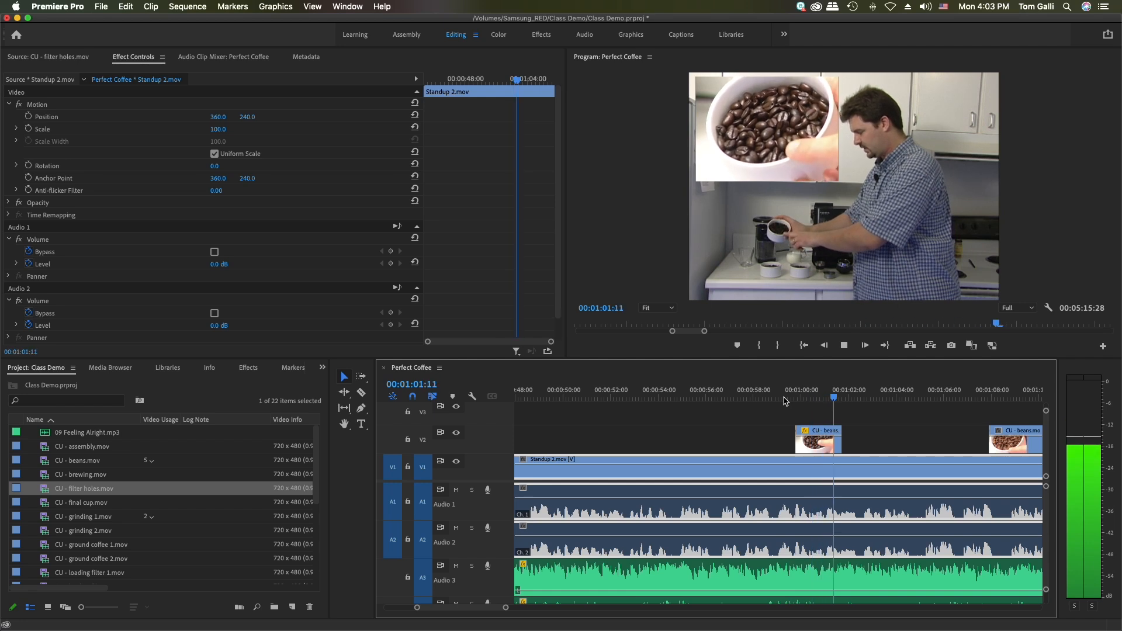
key("space")
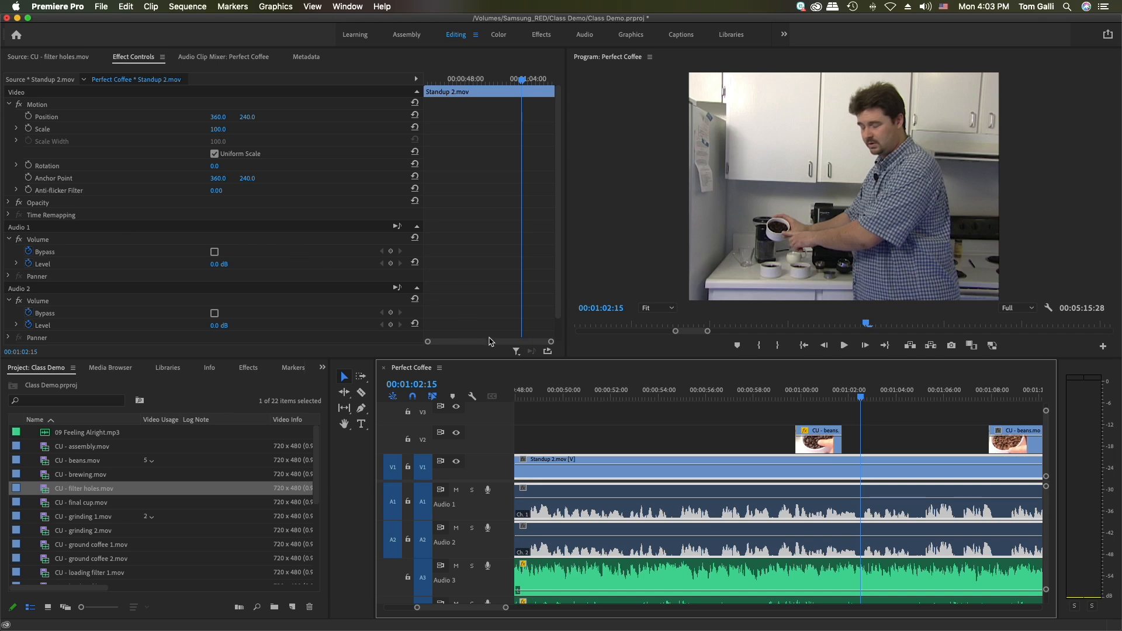
Step: Return to 00:01:00:25, select the CU - beans.mov cutaway and expand its Opacity effect
left_click(822, 400)
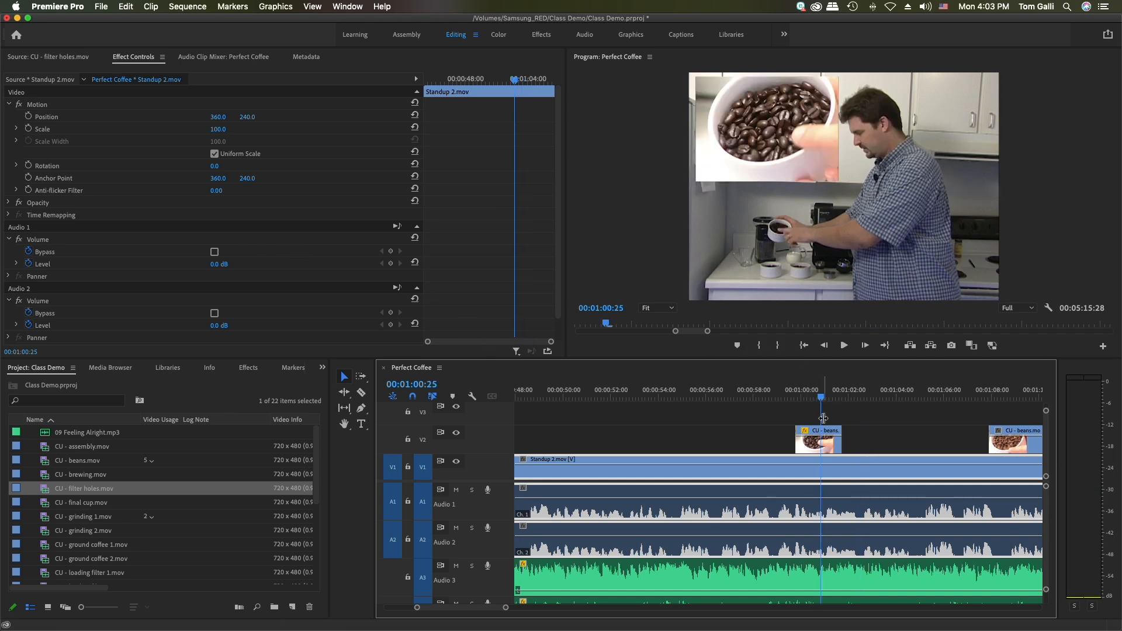
left_click(822, 448)
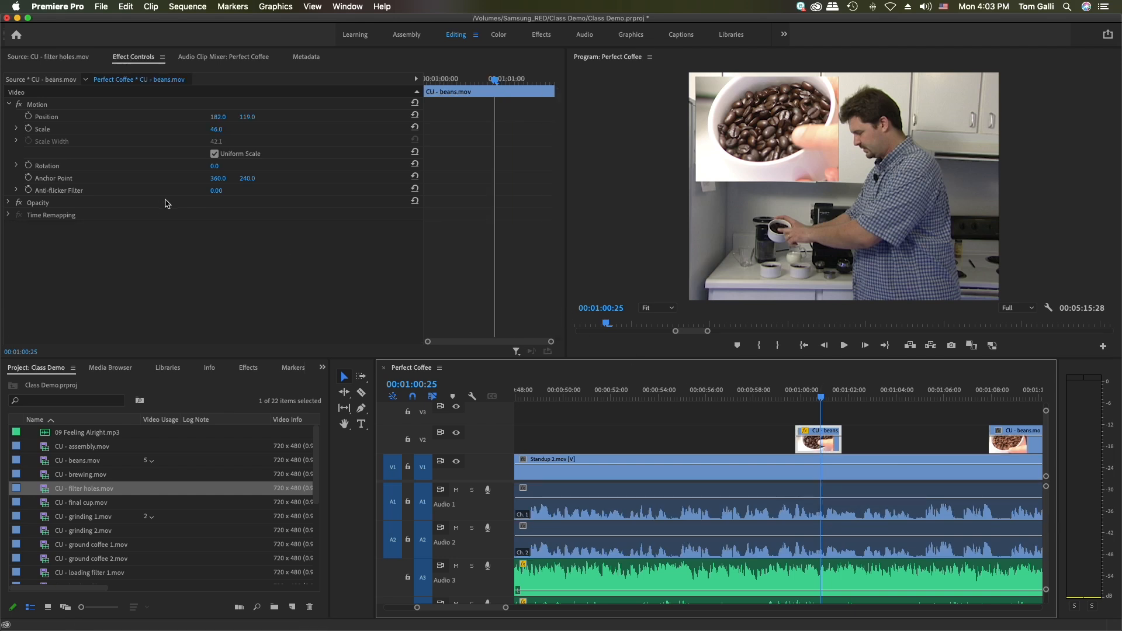
left_click(9, 203)
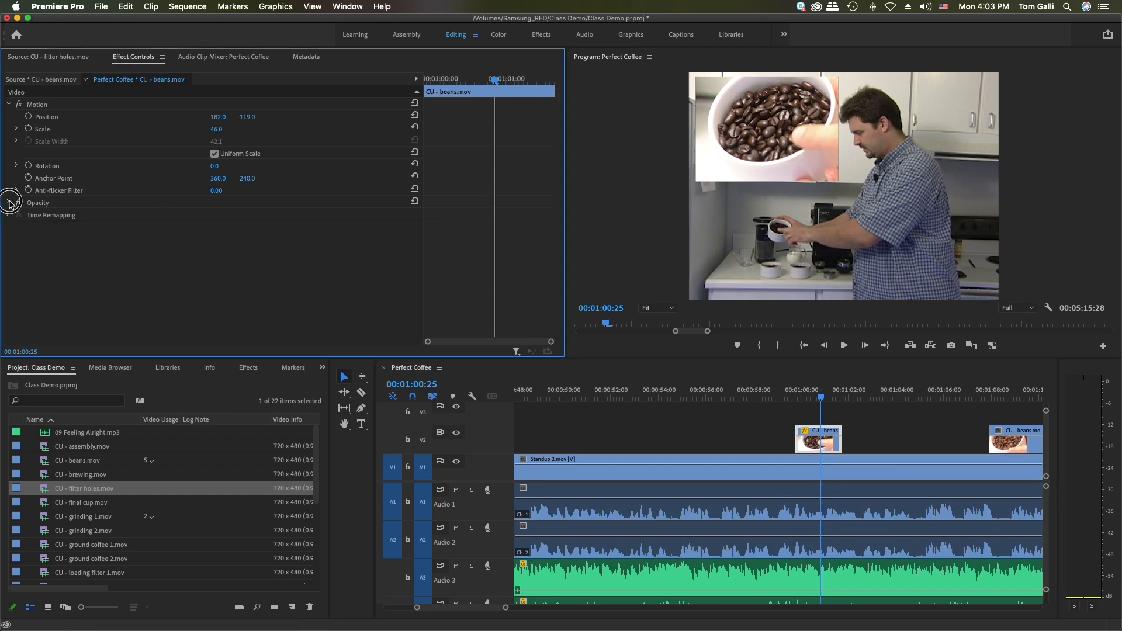
Step: Try an Opacity of 50% on the CU - beans.mov cutaway and restore it to 100%
left_click(218, 228)
type("50")
key("Return")
left_click_drag(220, 228, 226, 227)
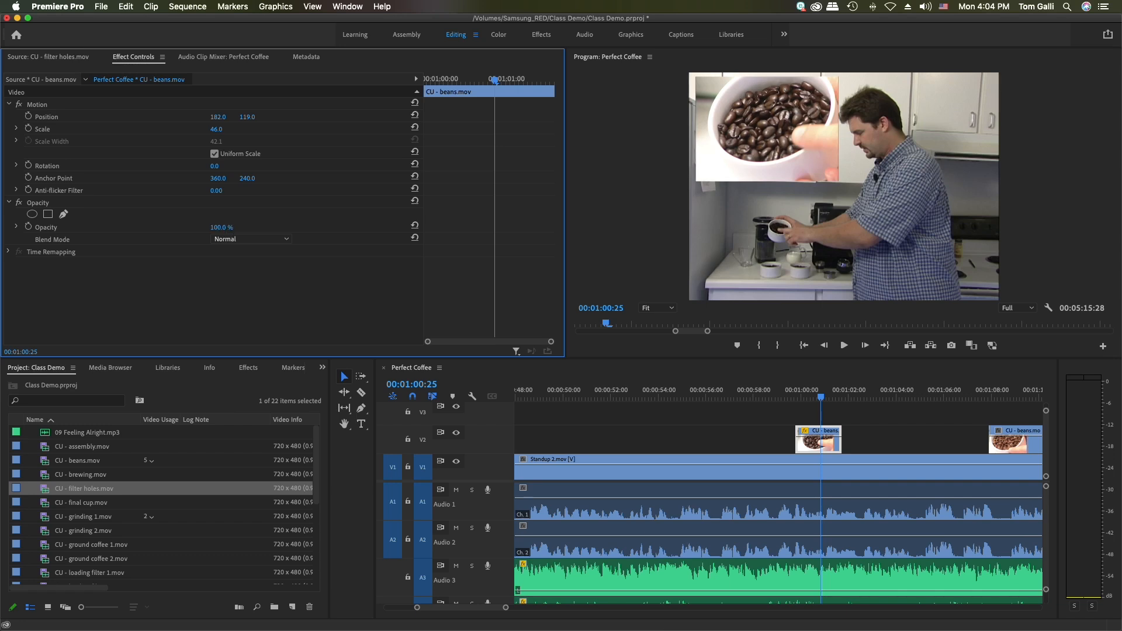
left_click_drag(230, 228, 231, 228)
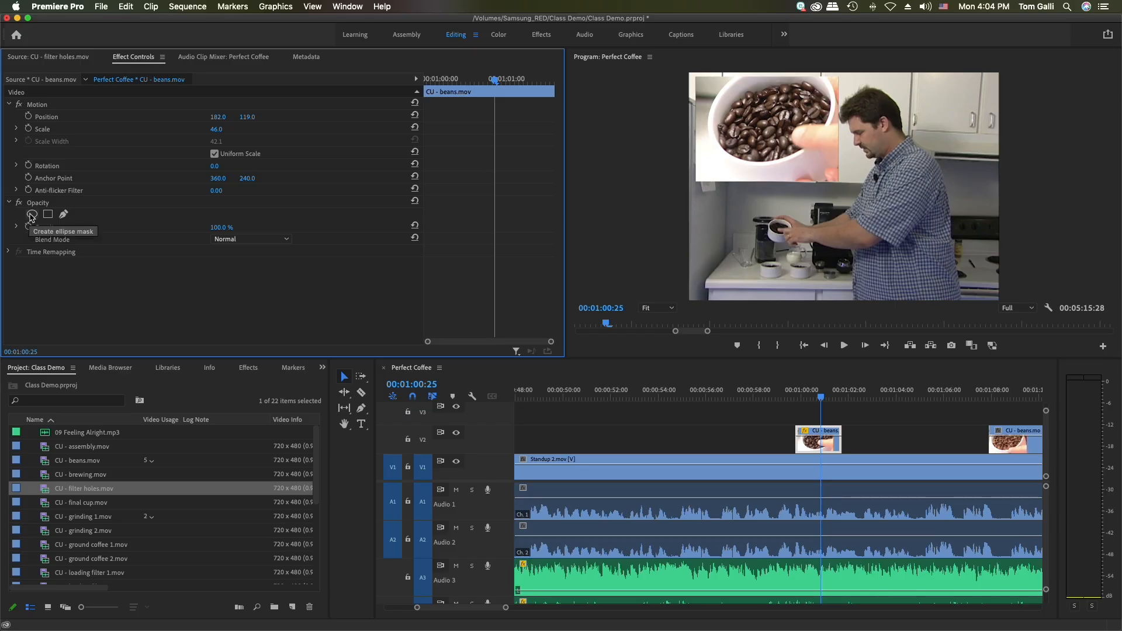
Step: Add an ellipse mask to the cutaway's Opacity effect and reset the clip's Scale and Position
left_click(32, 215)
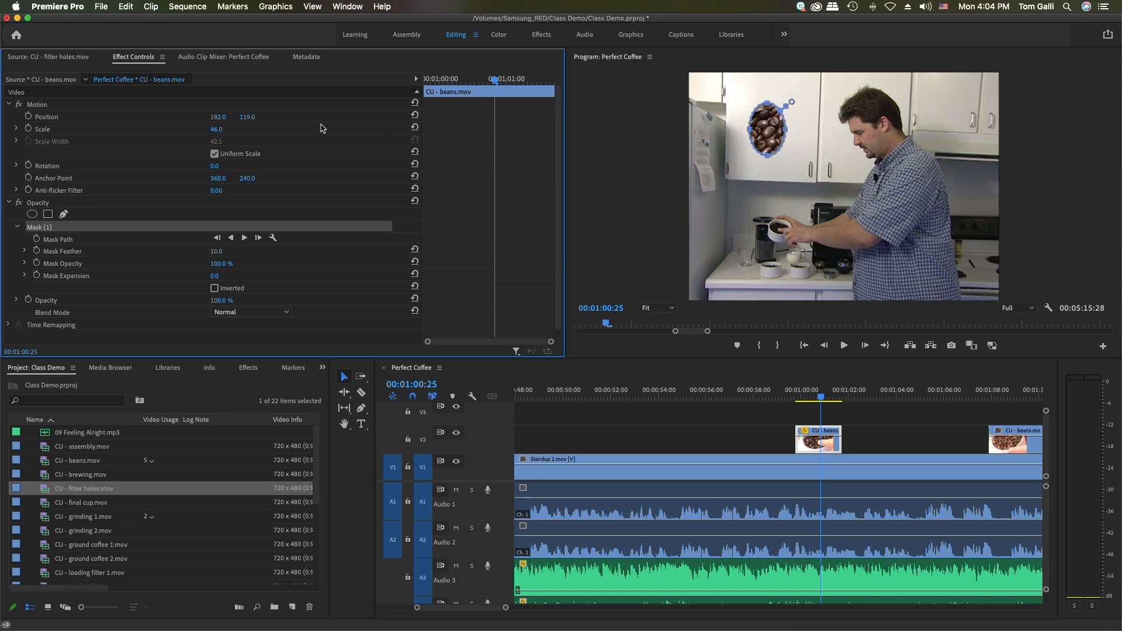
left_click(415, 126)
left_click(414, 115)
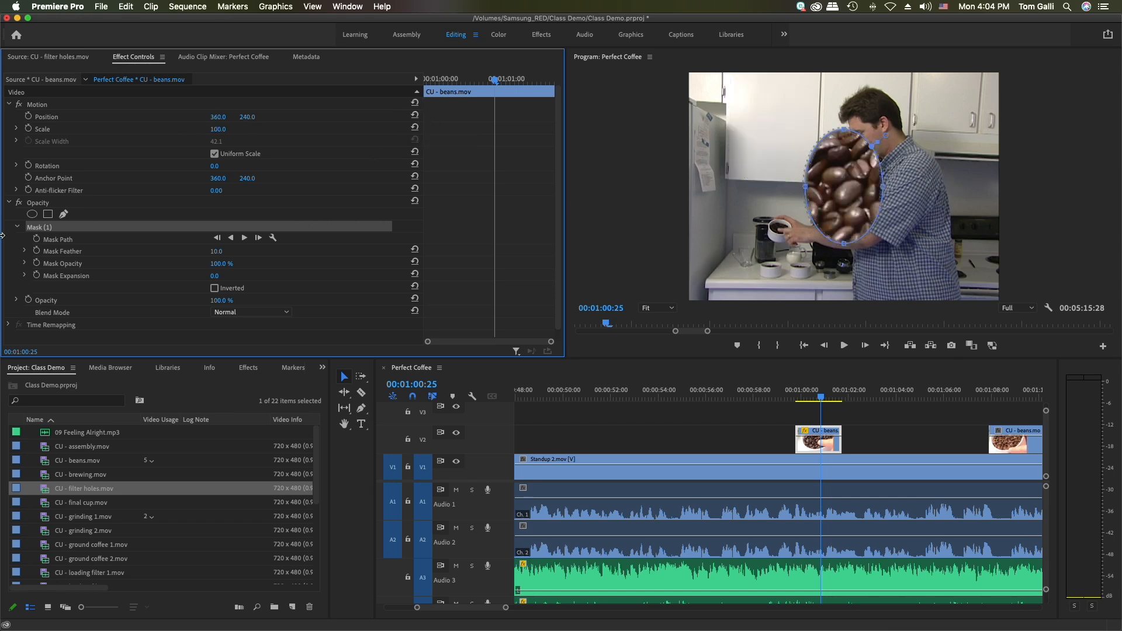
Step: Preview the cutaway with its Opacity effect temporarily off, and stretch the ellipse mask on all sides to surround the beans in the cup
left_click(20, 203)
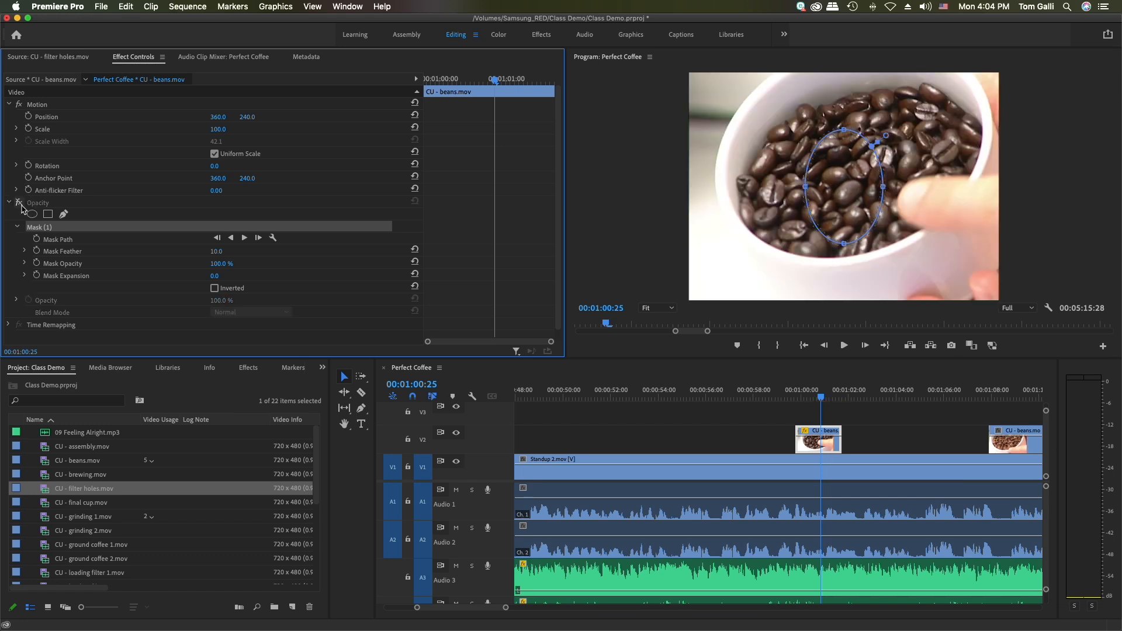
left_click(19, 203)
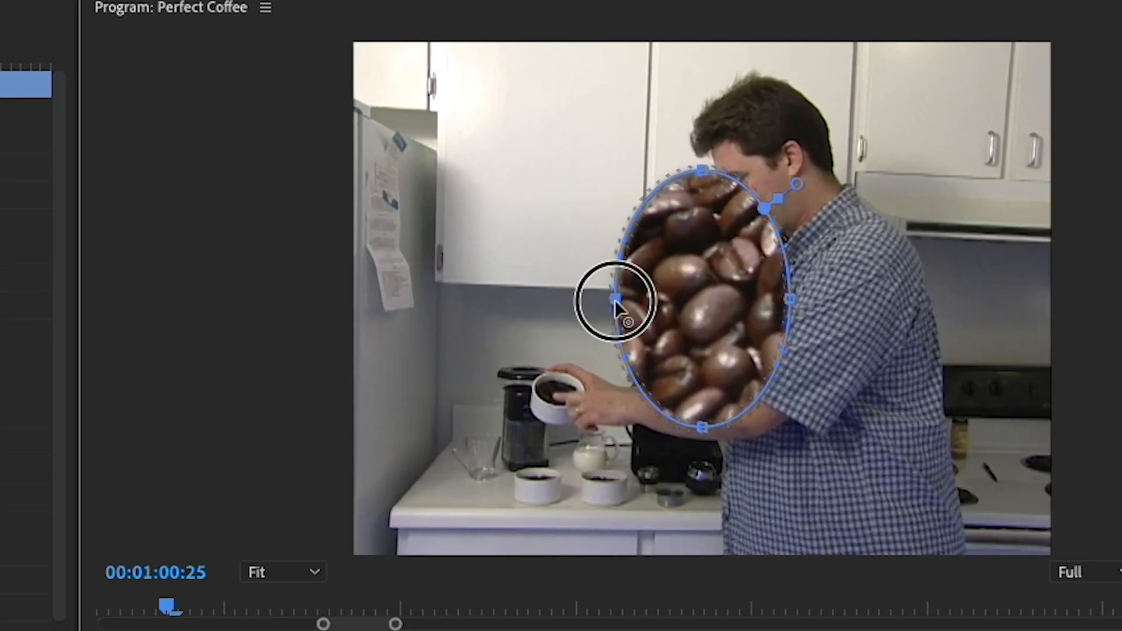
left_click_drag(750, 219, 735, 220)
left_click_drag(550, 323, 350, 314)
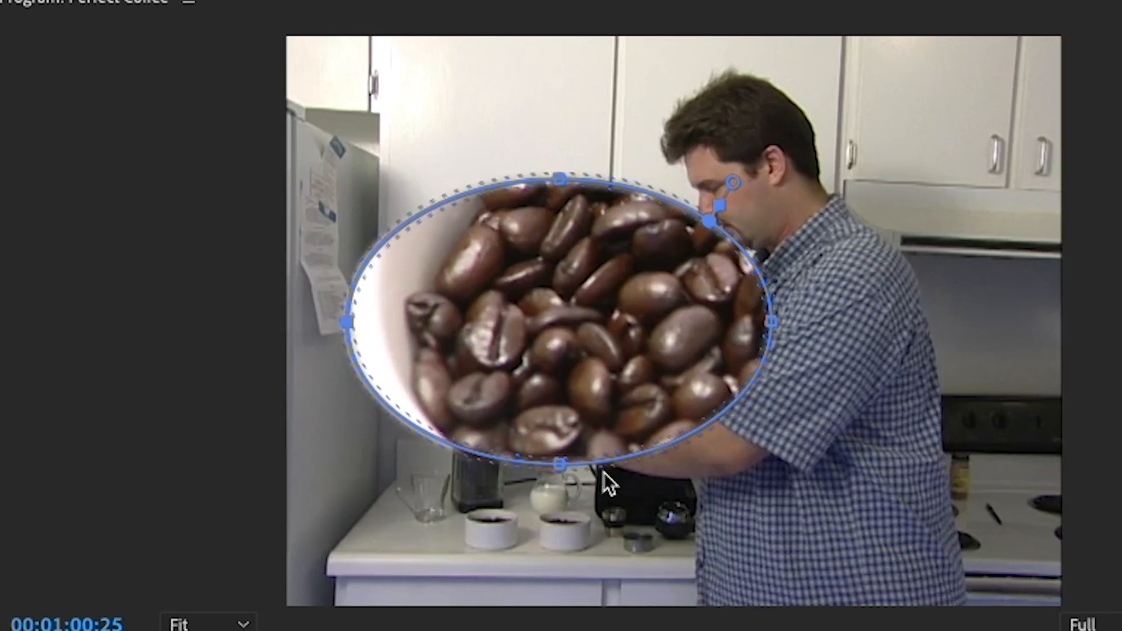
left_click_drag(552, 463, 635, 516)
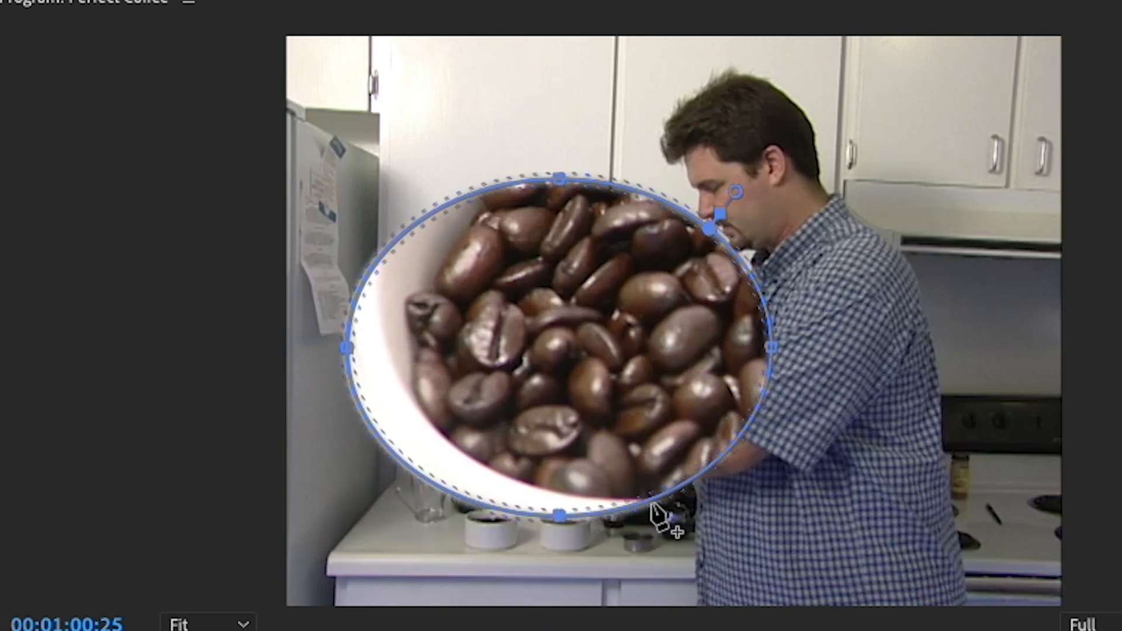
left_click_drag(774, 345, 1036, 301)
left_click_drag(693, 179, 707, 33)
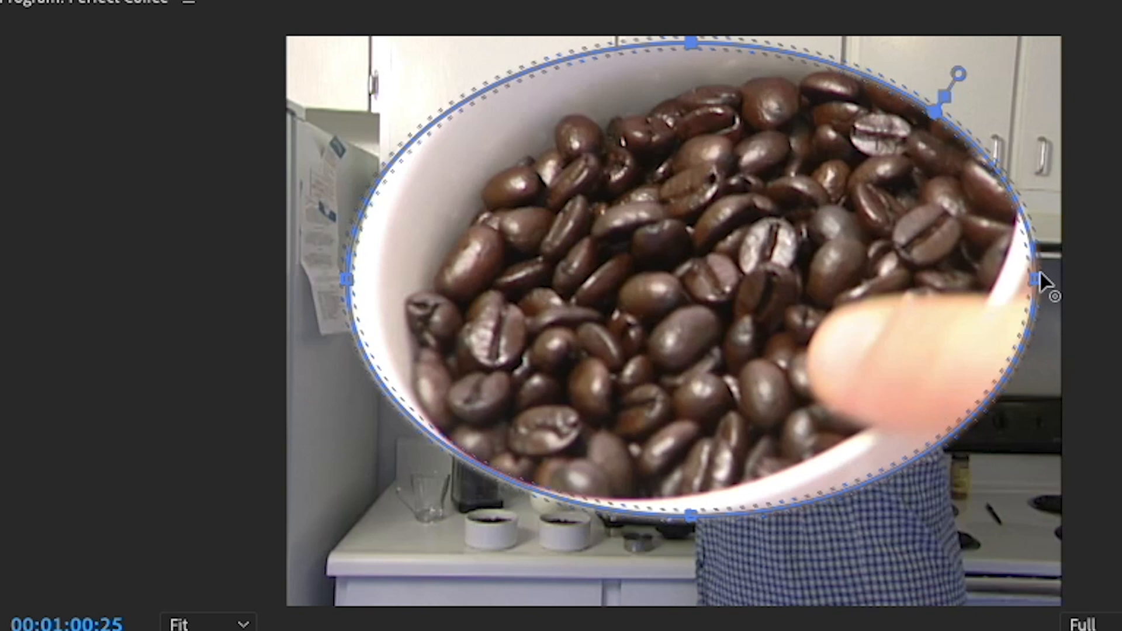
Step: Reshape the mask's right and lower edges along the cup rim and fingertip with an extra point, and compare it with Opacity temporarily off
left_click_drag(1036, 278, 994, 328)
left_click(876, 446)
left_click_drag(874, 444, 864, 427)
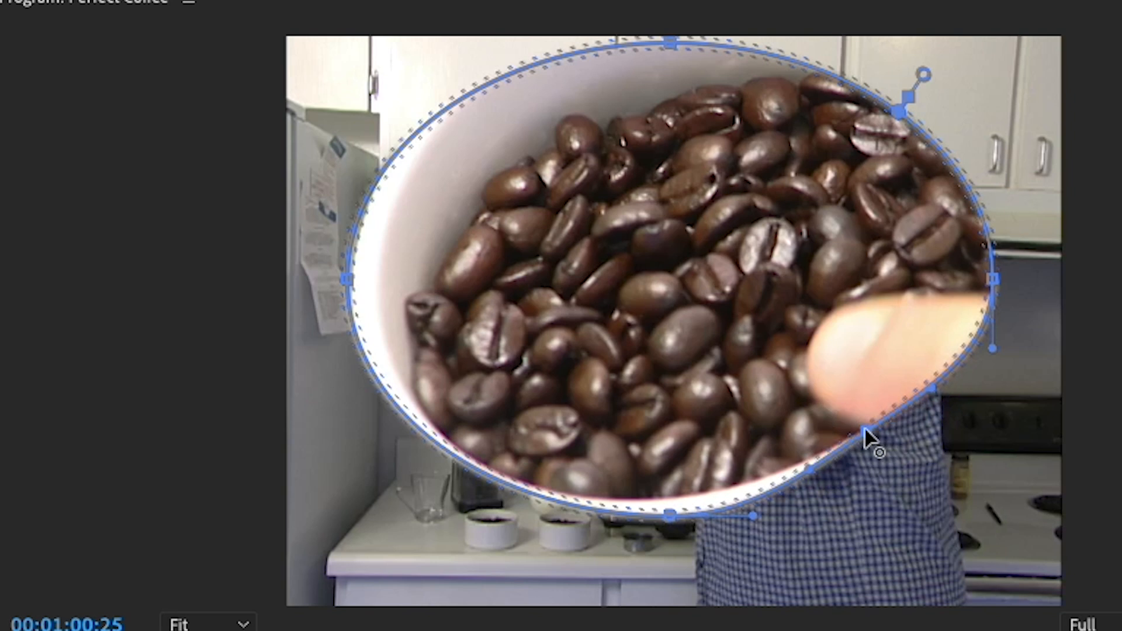
left_click_drag(671, 515, 654, 514)
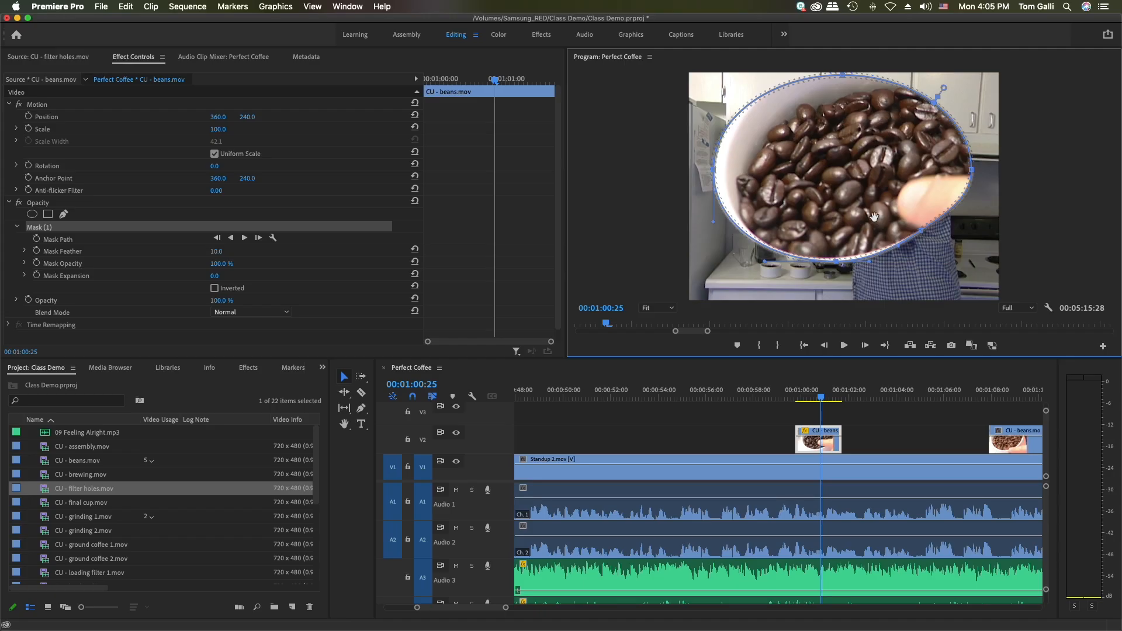
left_click(18, 204)
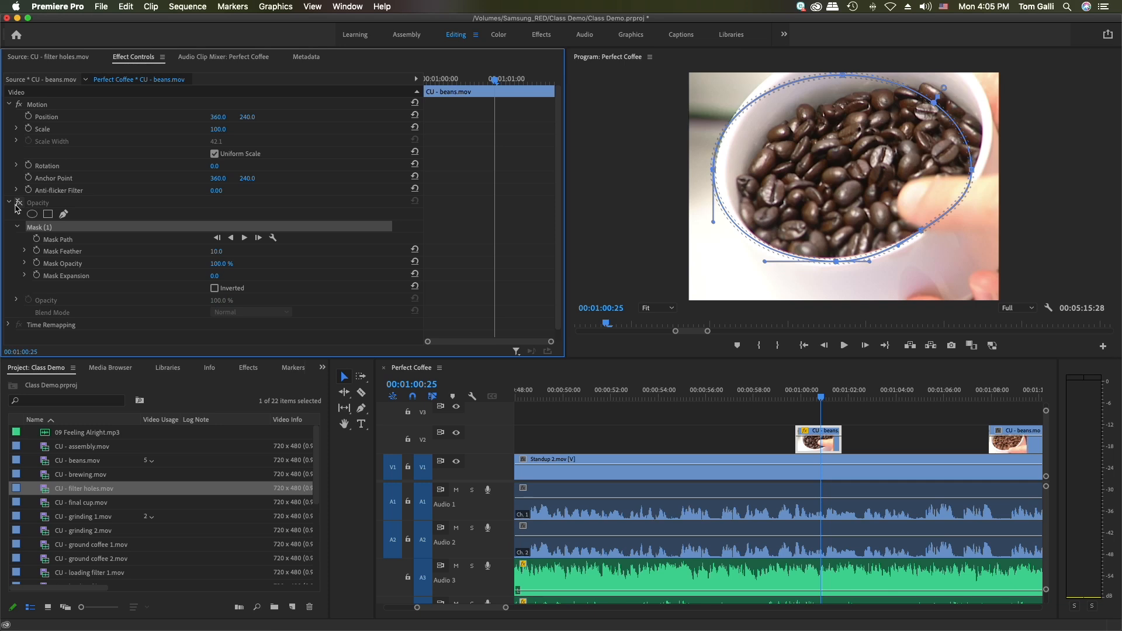
left_click(18, 204)
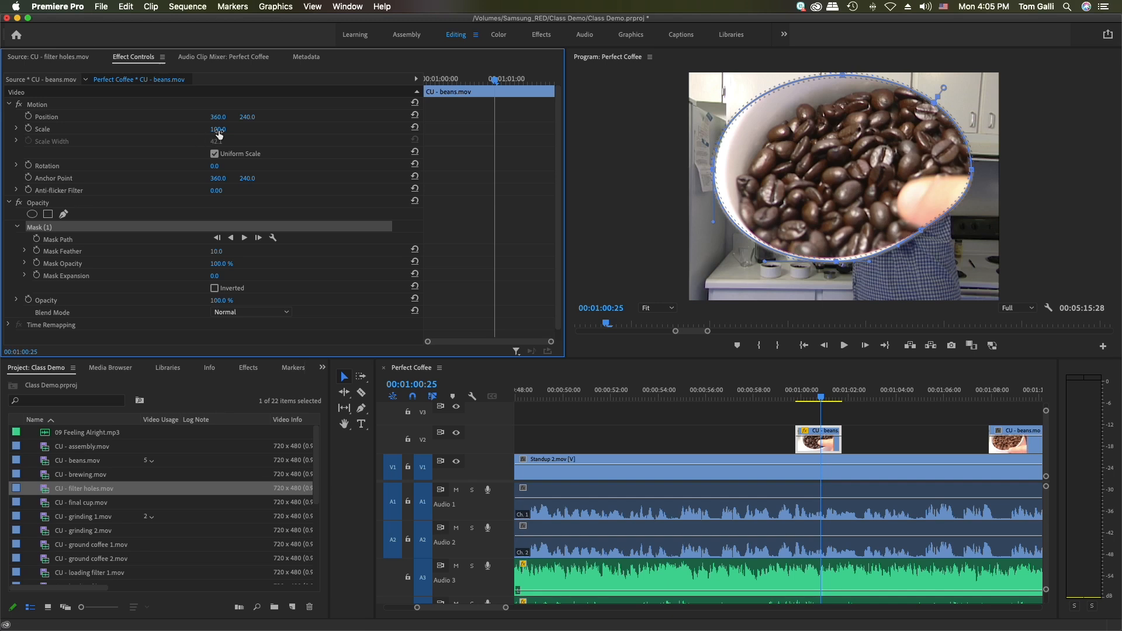
Step: Set the masked cutaway's Scale to 58 and Position to 164, 145, play through it, and return to 00:01:00:23
mouse_move(229, 125)
left_mouse_down()
mouse_move(207, 125)
mouse_move(215, 115)
mouse_move(256, 117)
mouse_move(233, 117)
left_mouse_up()
left_click_drag(252, 117, 247, 117)
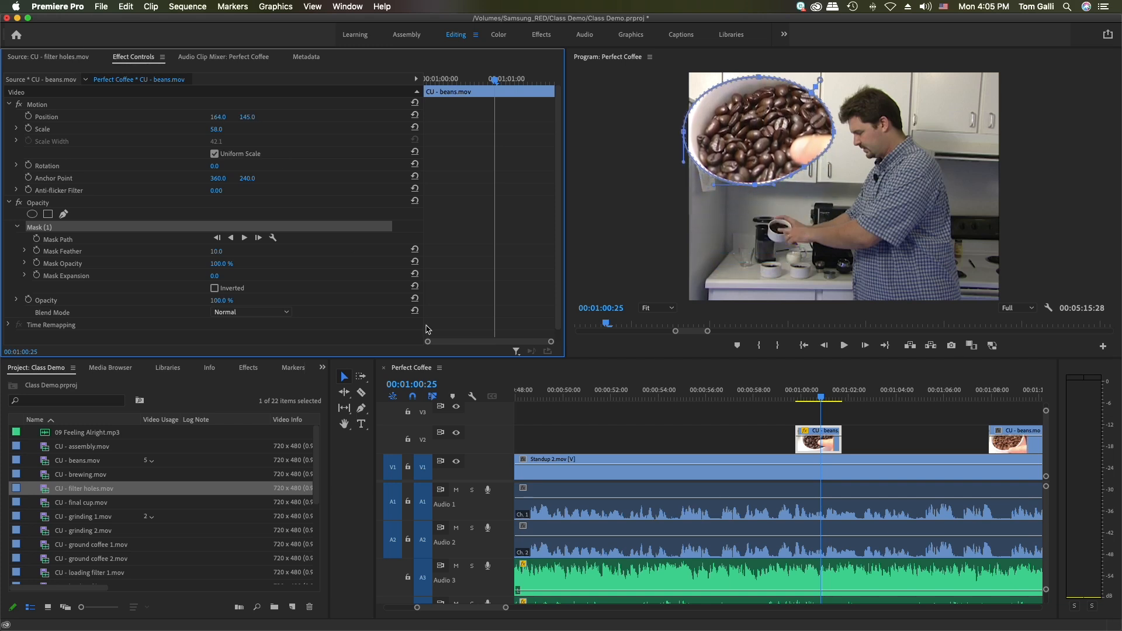
left_click(764, 399)
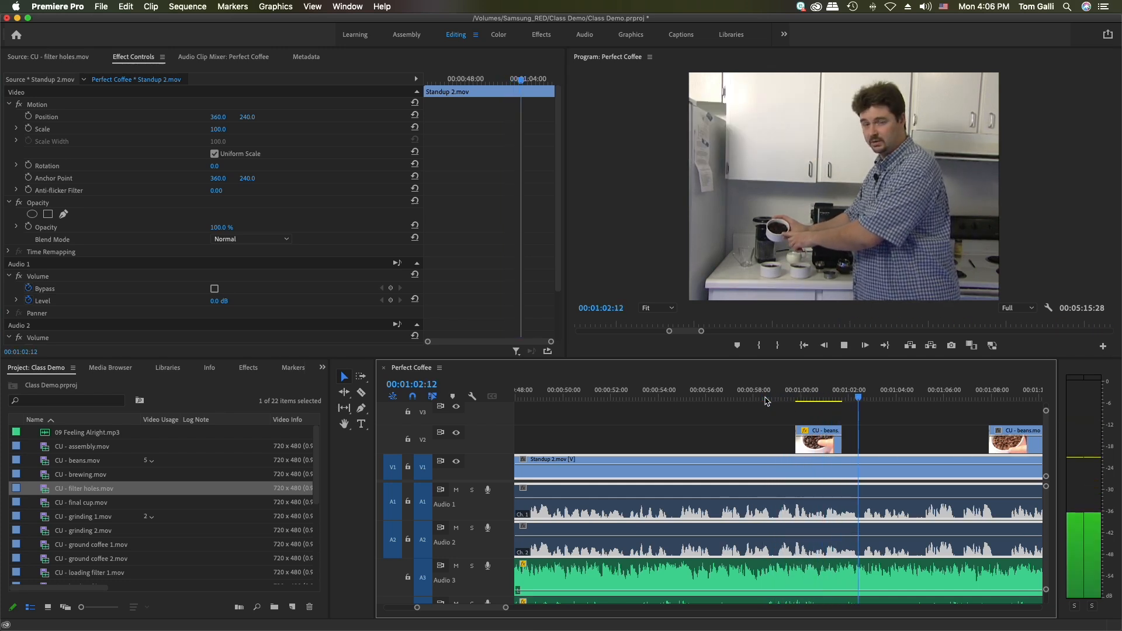
left_click(819, 398)
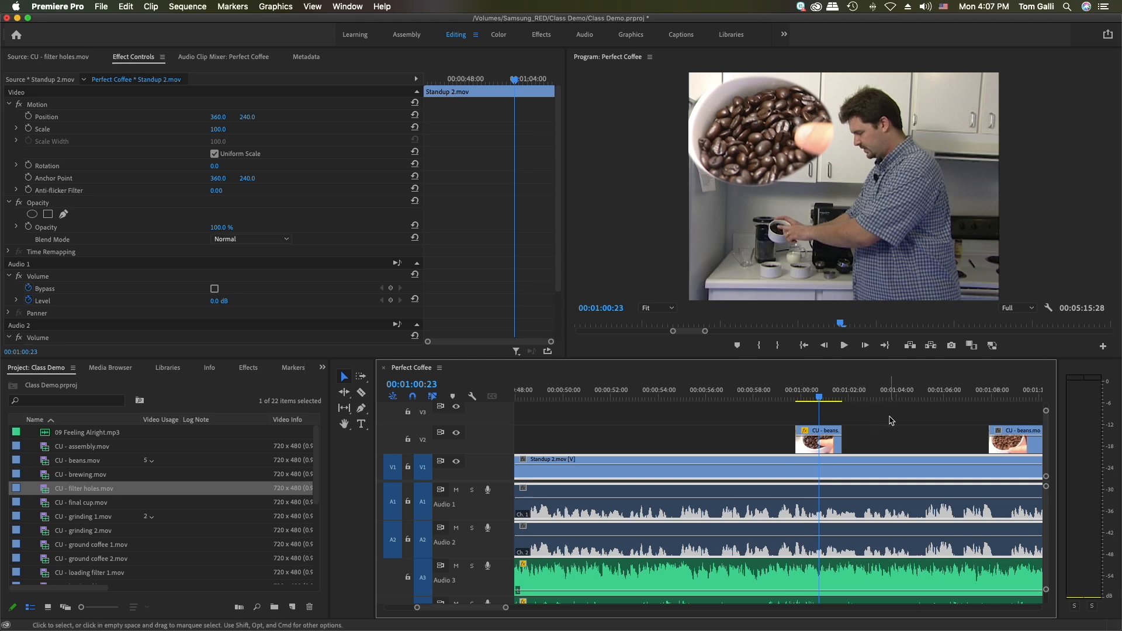
Step: Go to 00:01:08:12 and select the second CU - beans.mov cutaway on V2
left_click(1003, 401)
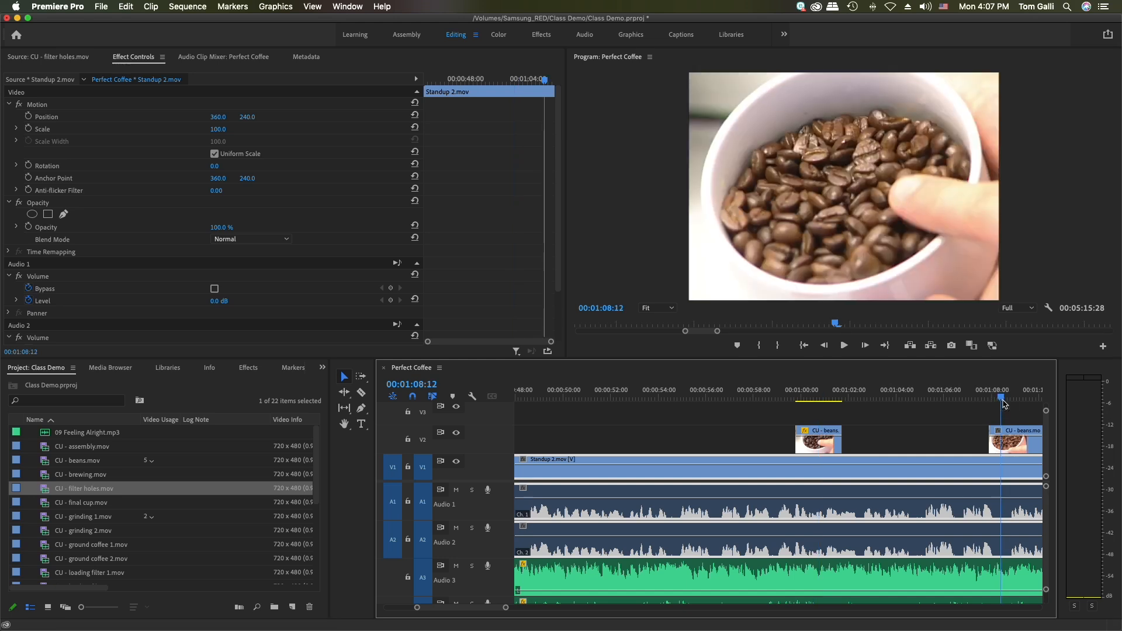
left_click(1012, 447)
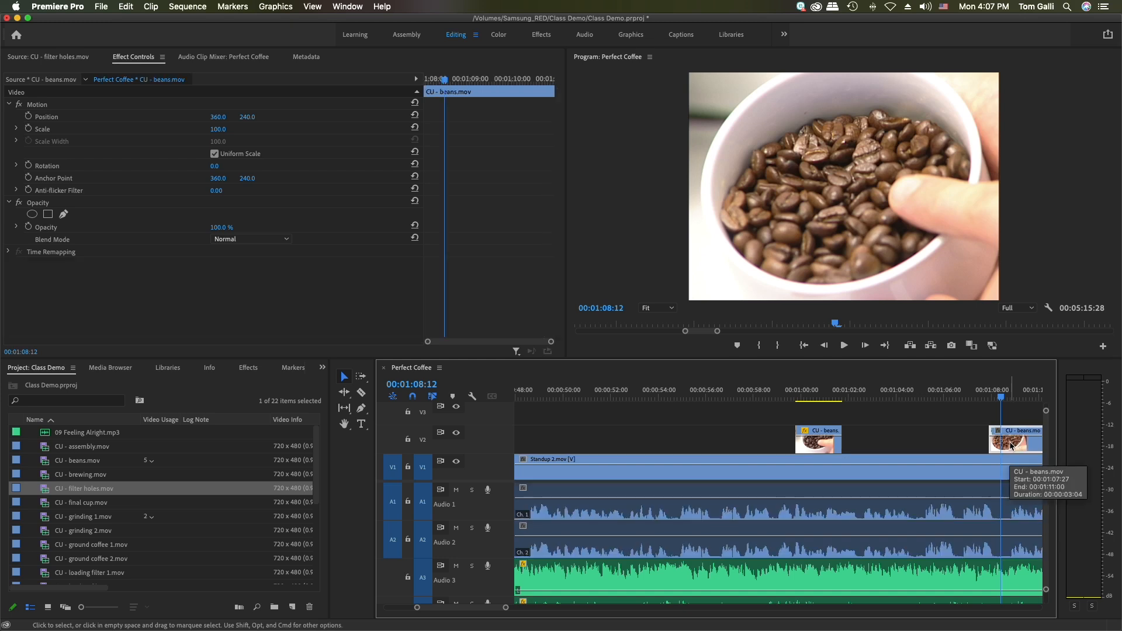